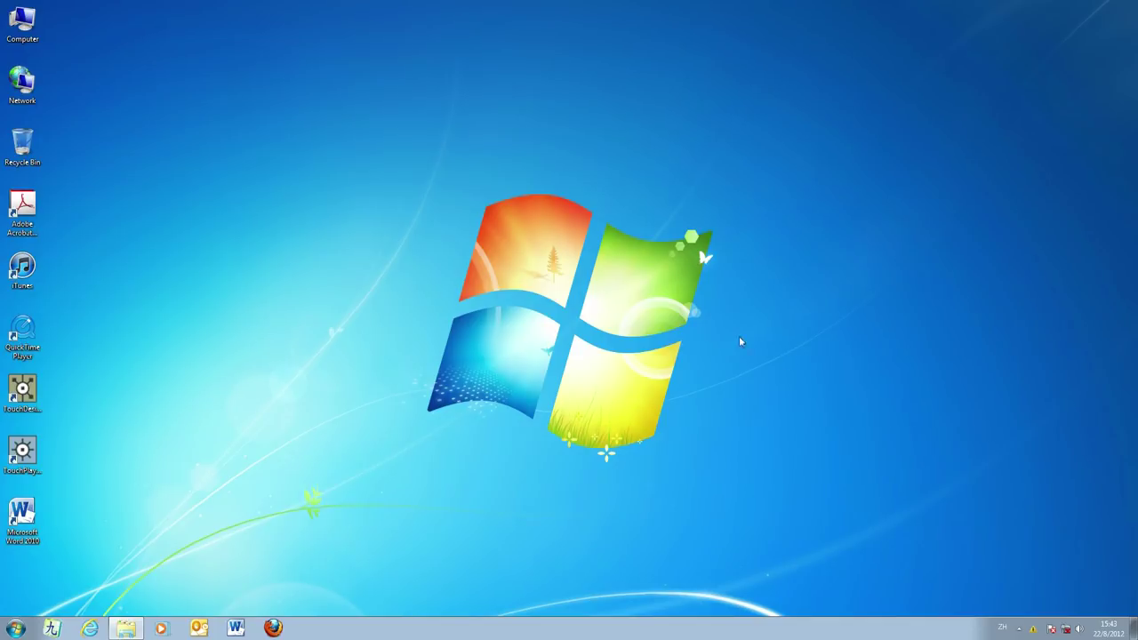
Step: Select the TouchDesigner 077 shortcut icon on the Windows desktop
left_click(24, 393)
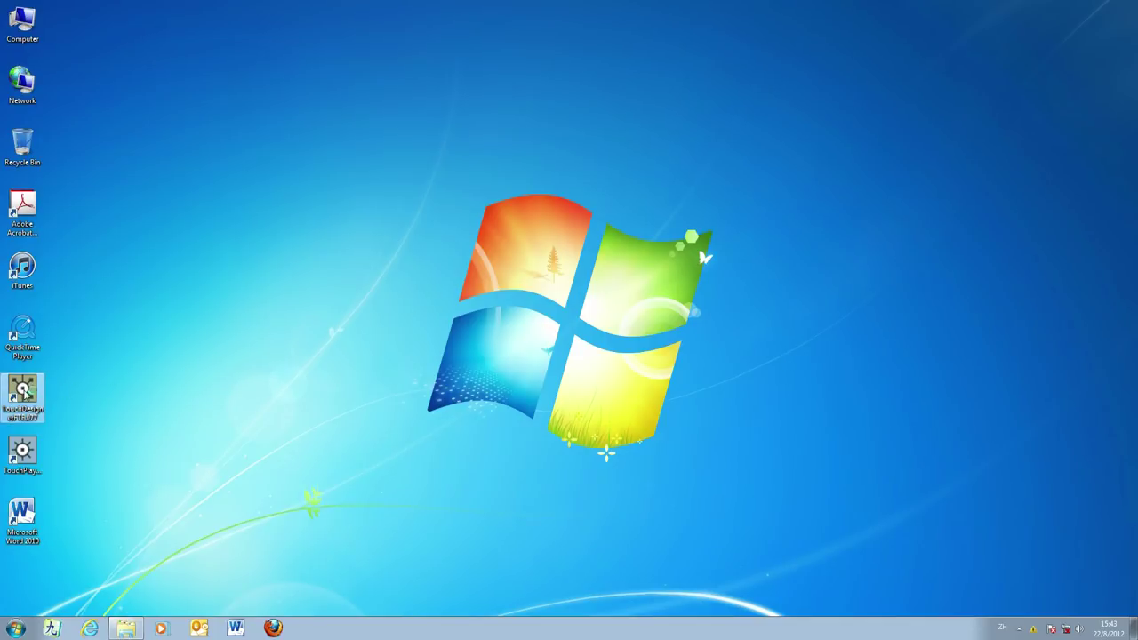
Step: Launch TouchDesigner 077, close the Browser panel and maximize the window
double_click(24, 393)
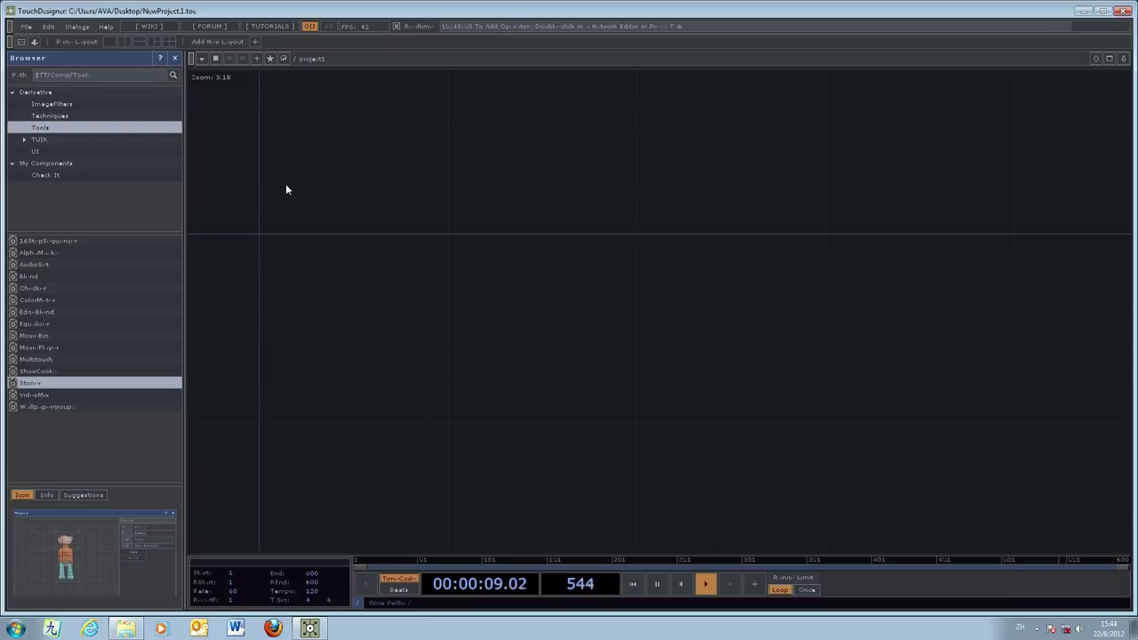
left_click(174, 58)
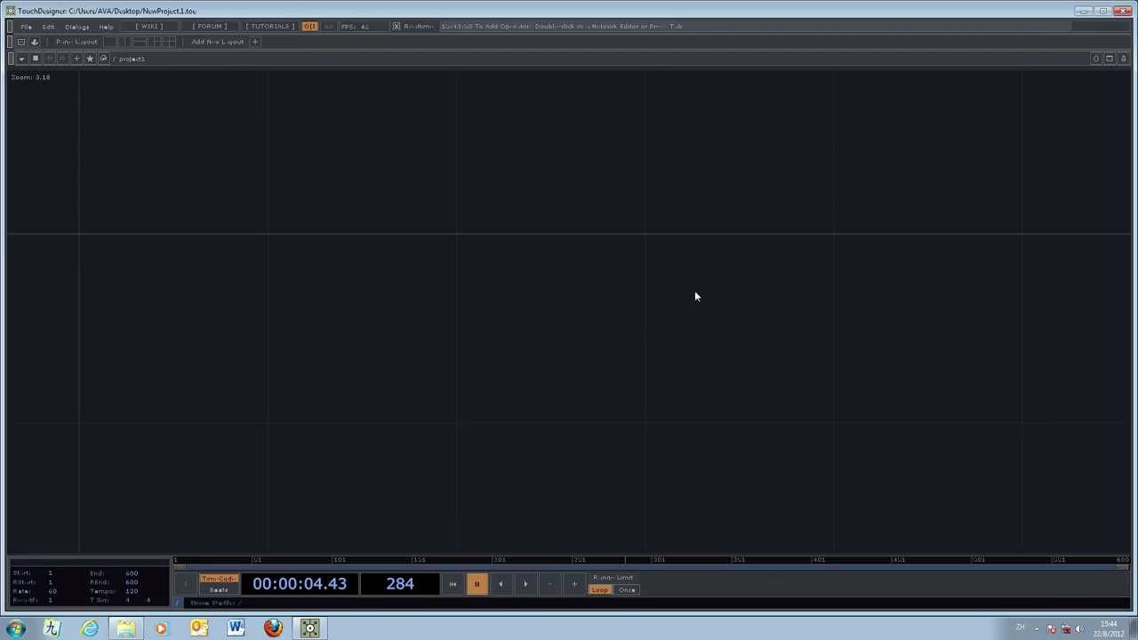
left_click(1103, 10)
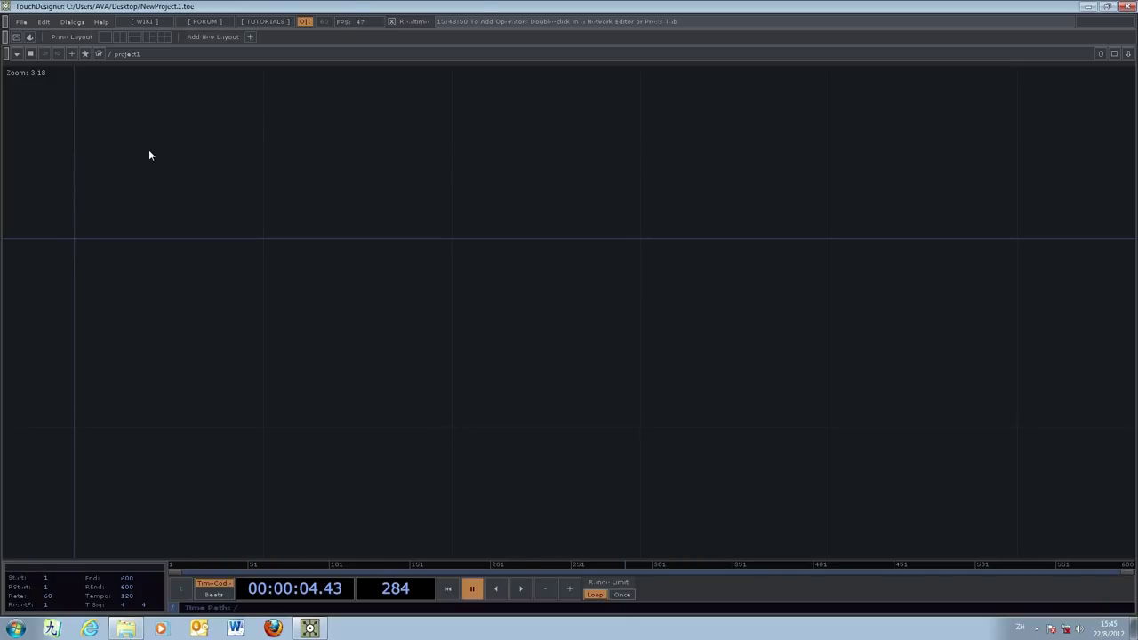
Step: Bring up the OP Create Dialog near centre with Expose Expert OPs toggled off then back on
key("Tab")
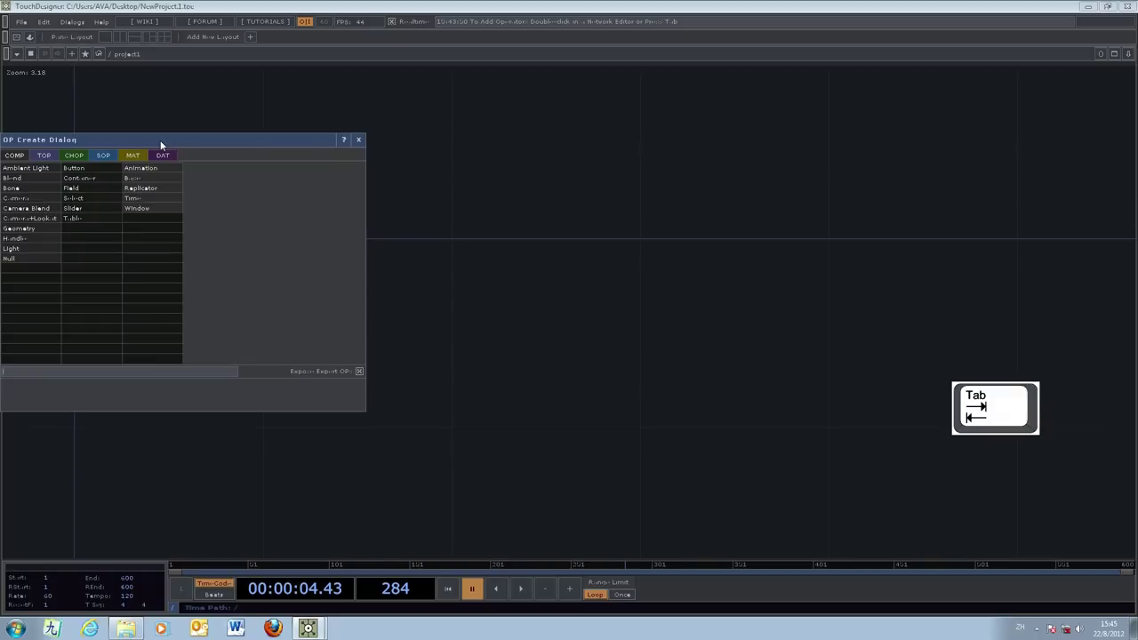
left_click_drag(160, 147, 334, 135)
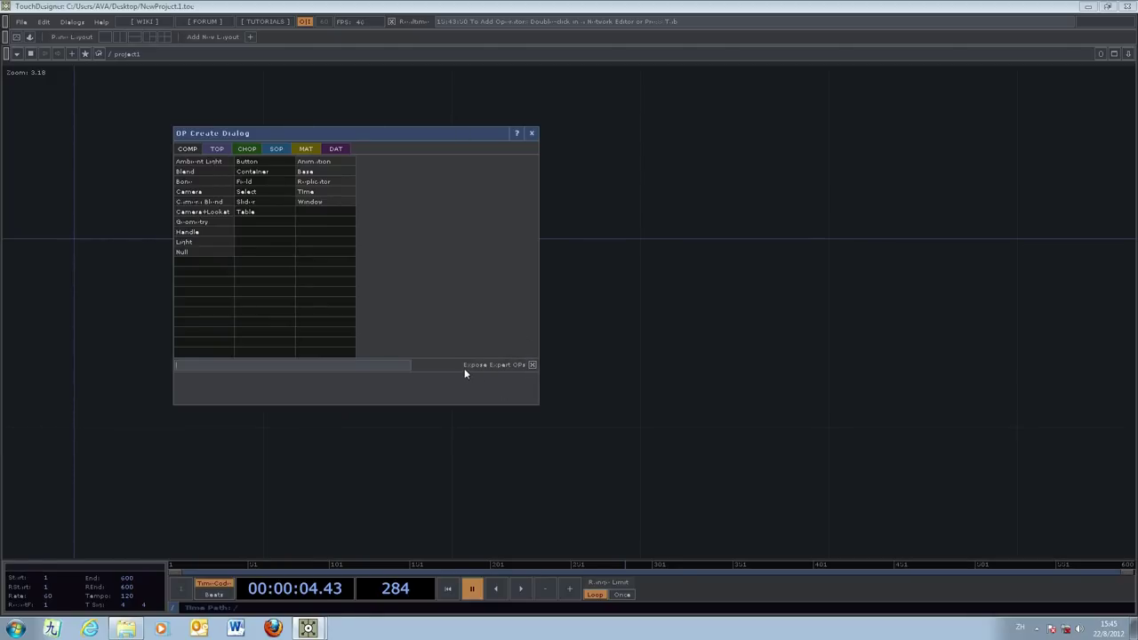
left_click(532, 364)
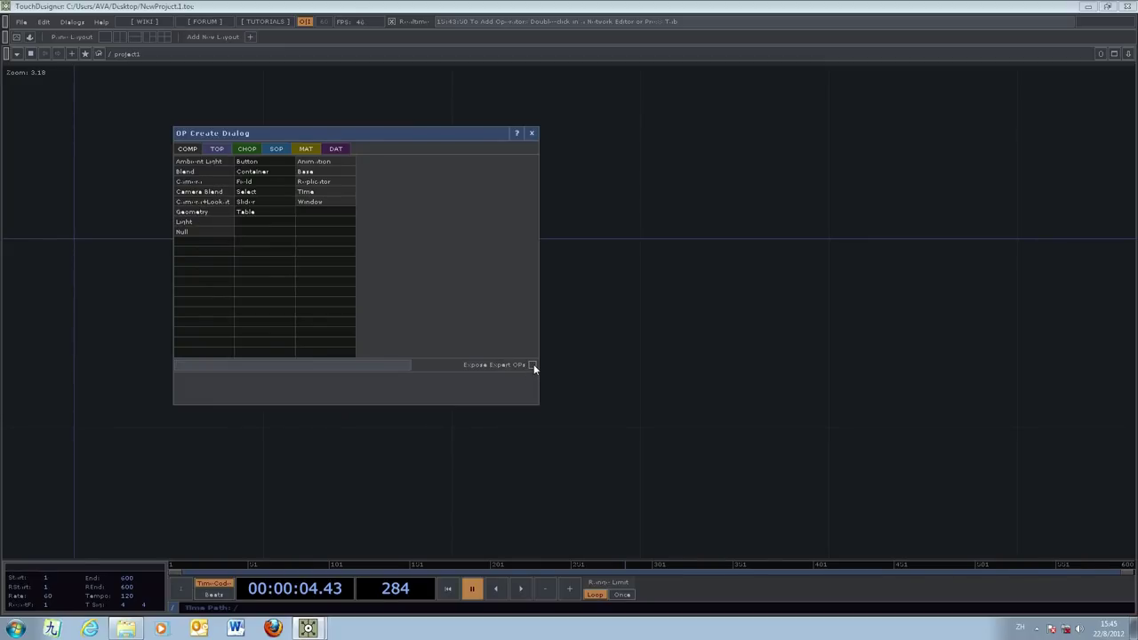
left_click(531, 365)
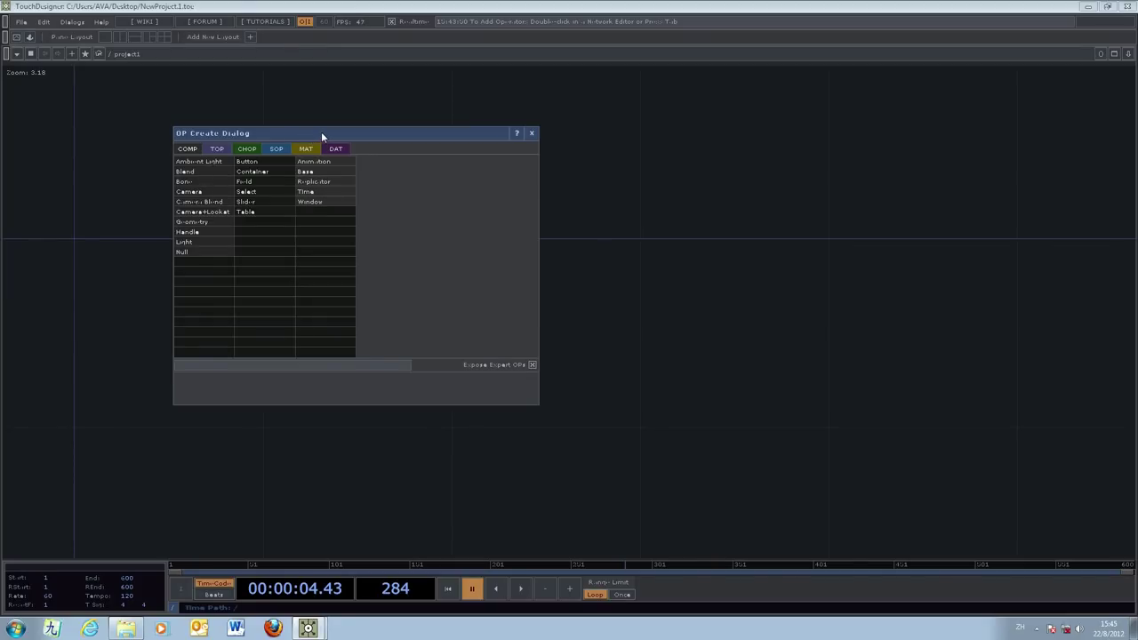
left_click_drag(321, 132, 534, 175)
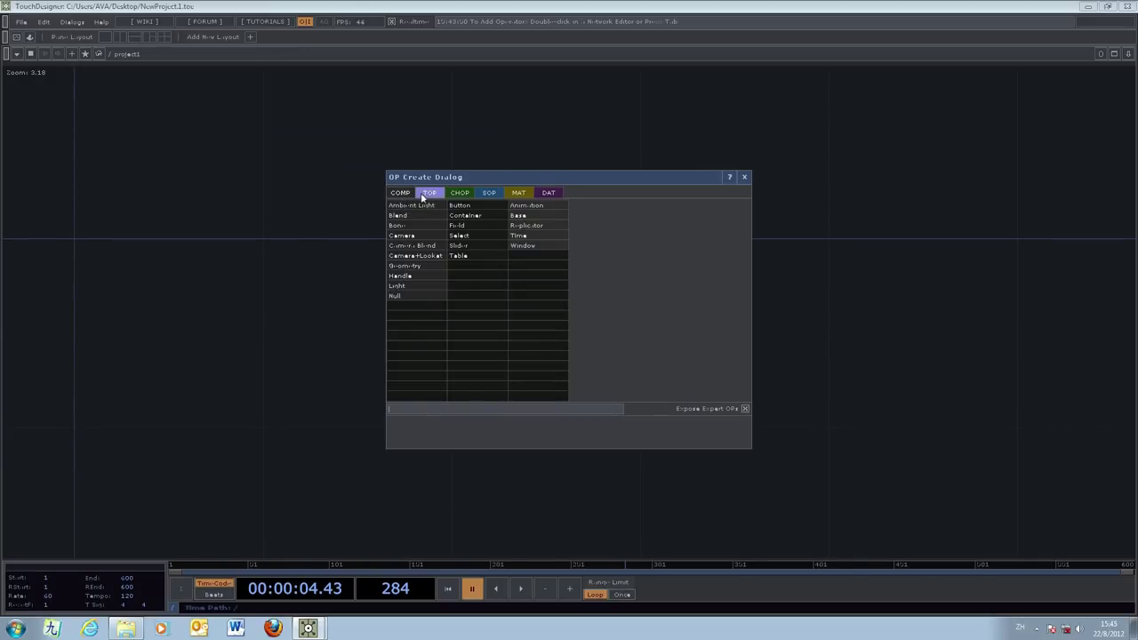
Step: Browse the TOP, CHOP and SOP operator families, ending on the TOP list
mouse_move(530, 198)
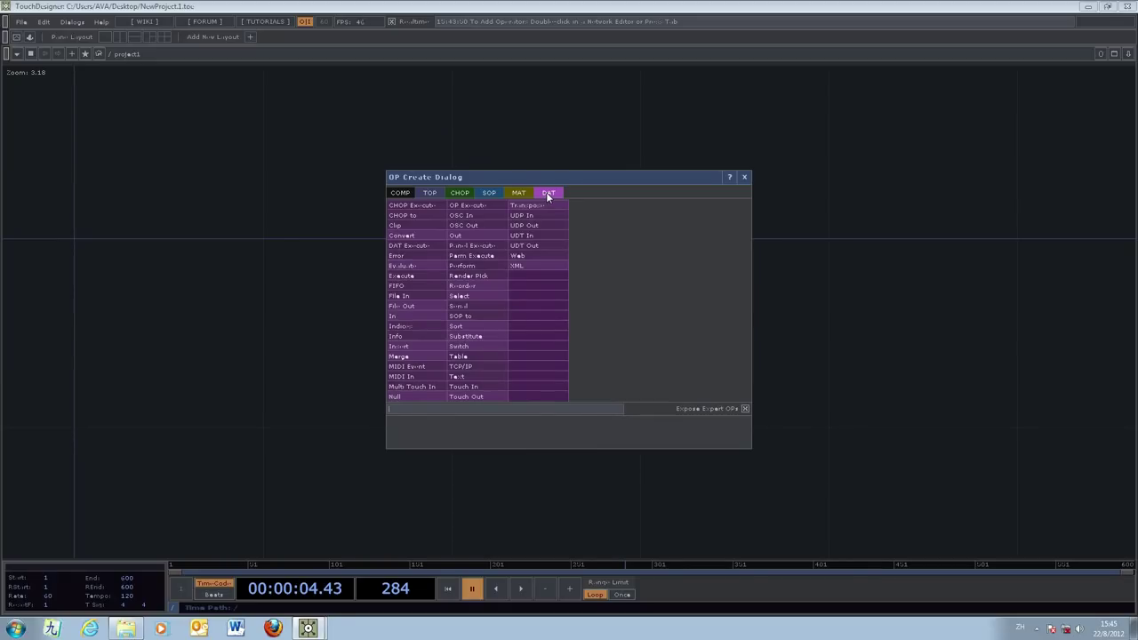
left_click(430, 193)
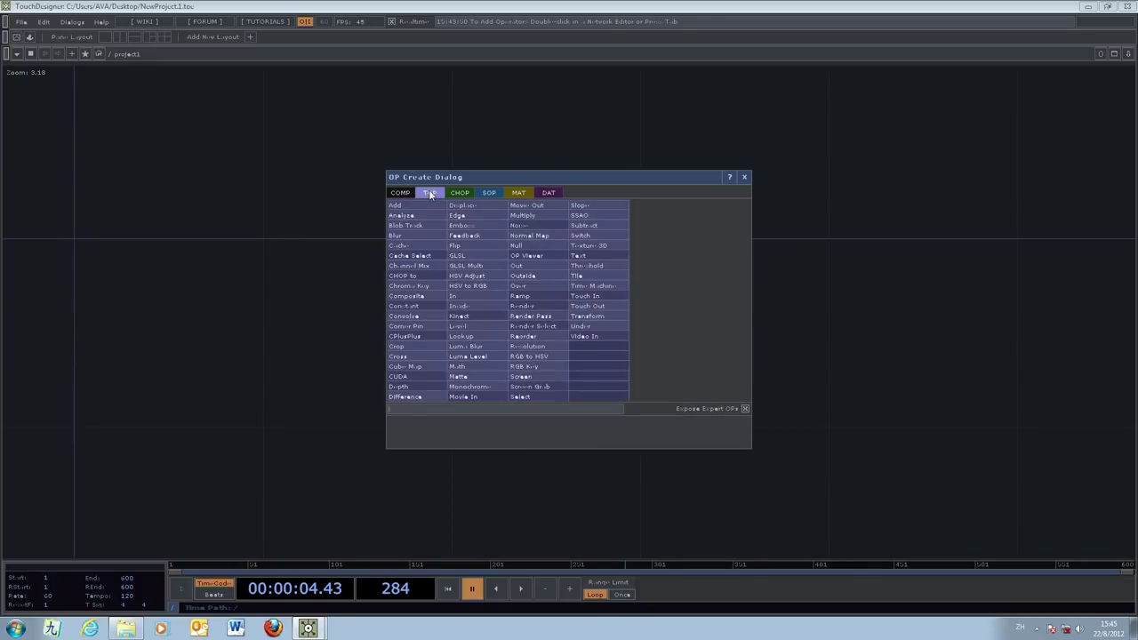
left_click(461, 195)
left_click(492, 194)
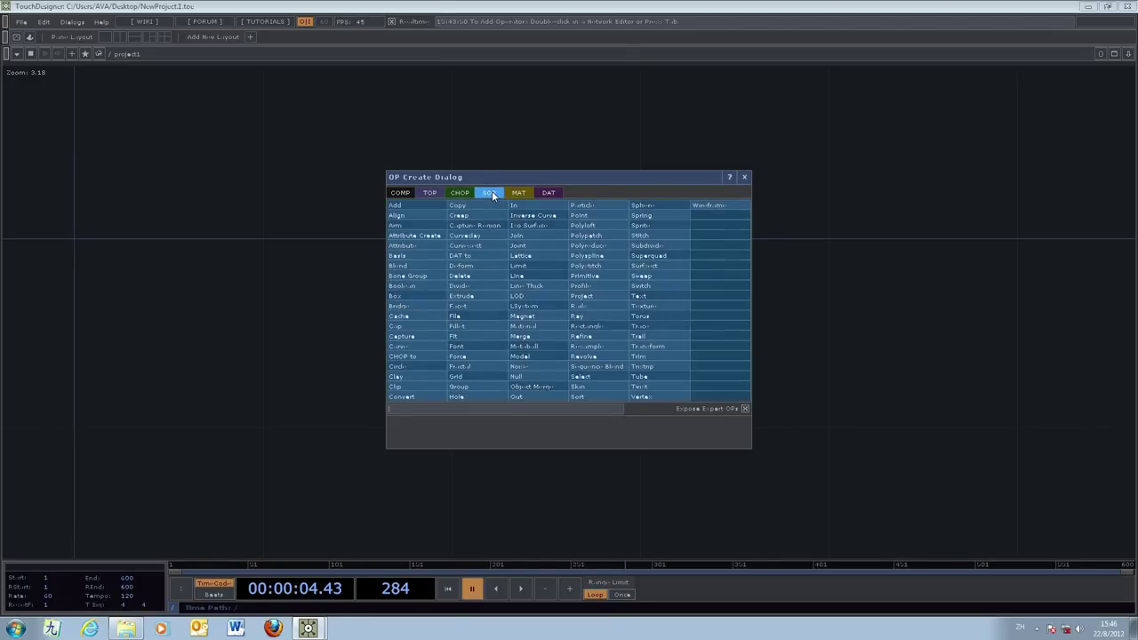
left_click(430, 194)
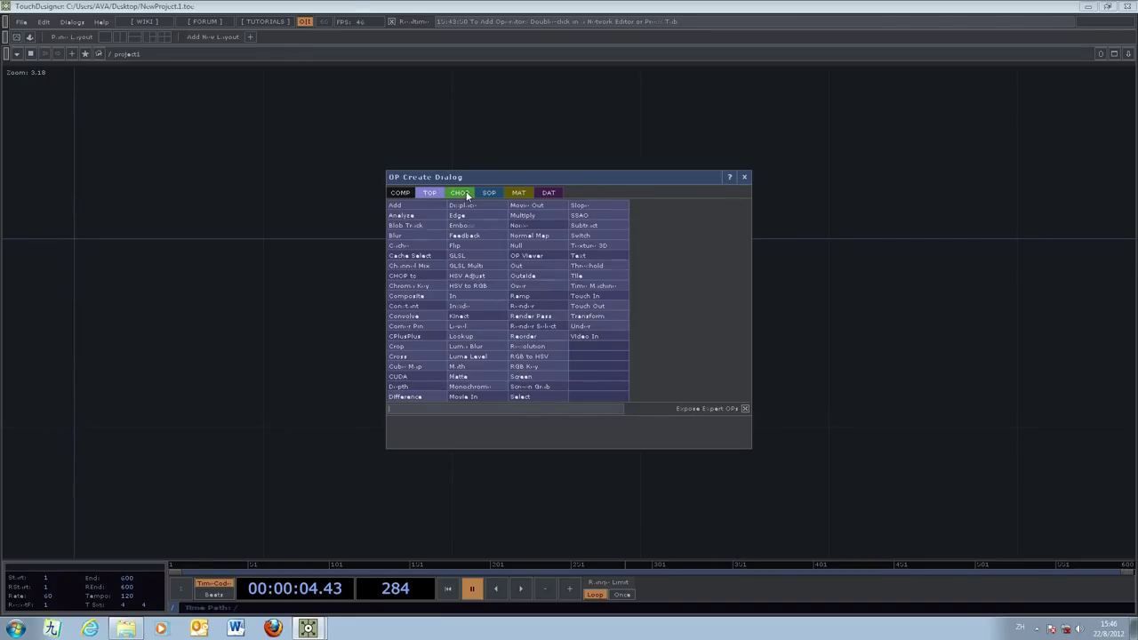
left_click(460, 194)
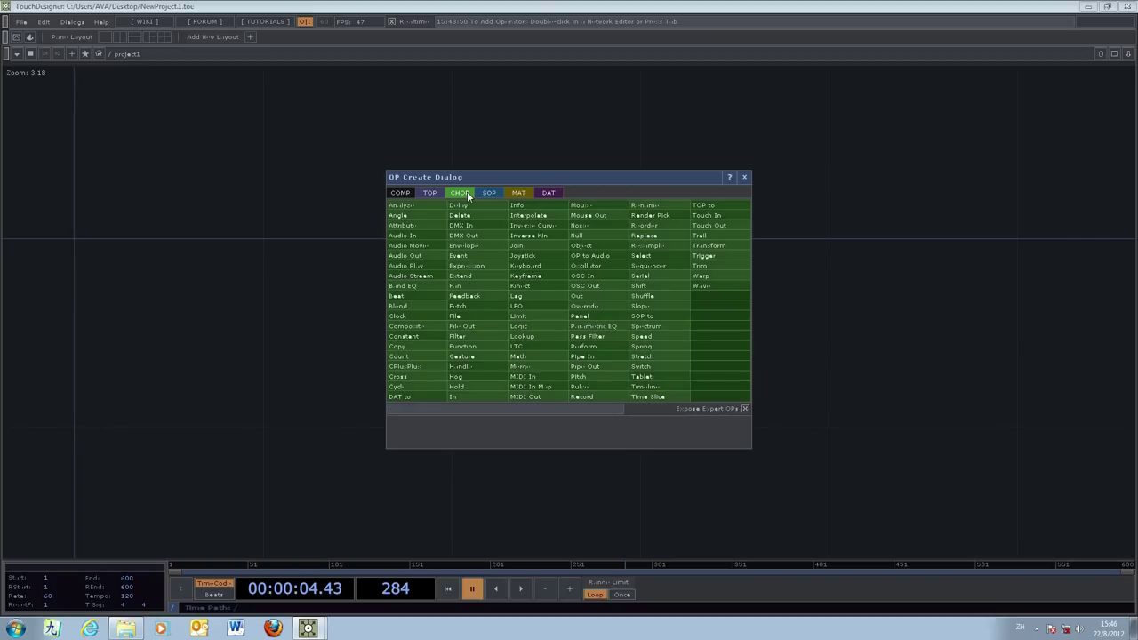
left_click(488, 192)
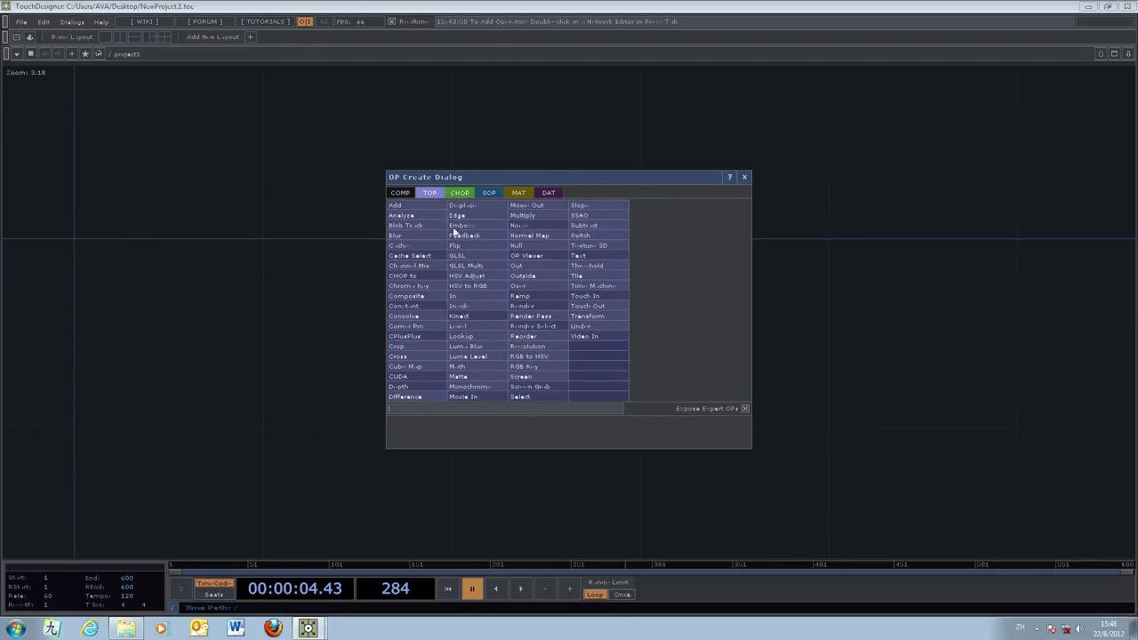
left_click(464, 194)
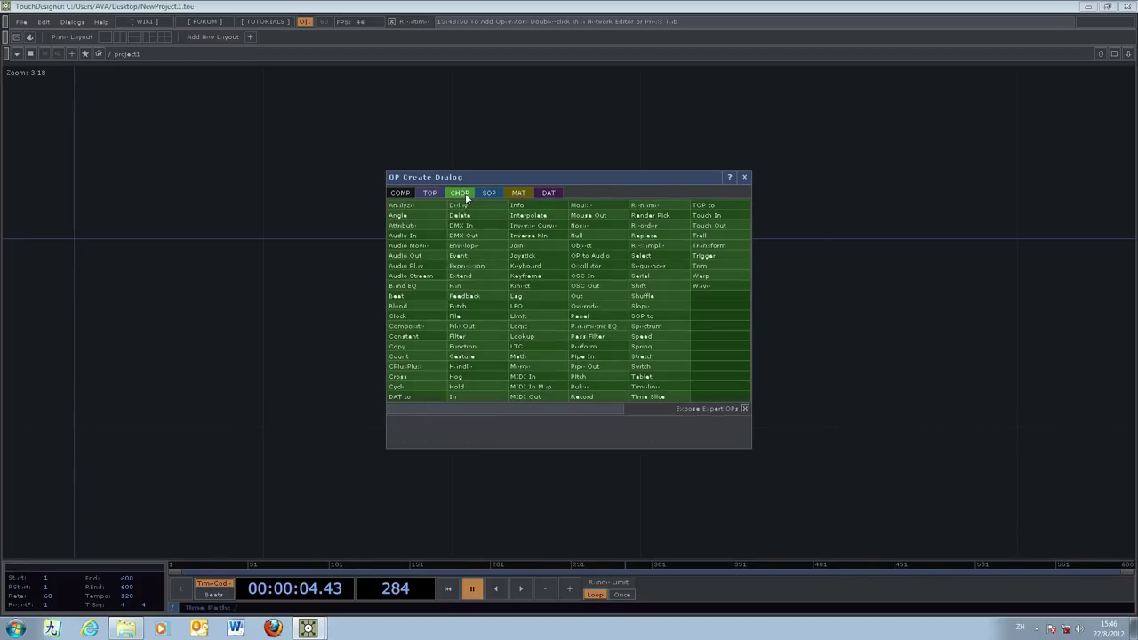
left_click(430, 193)
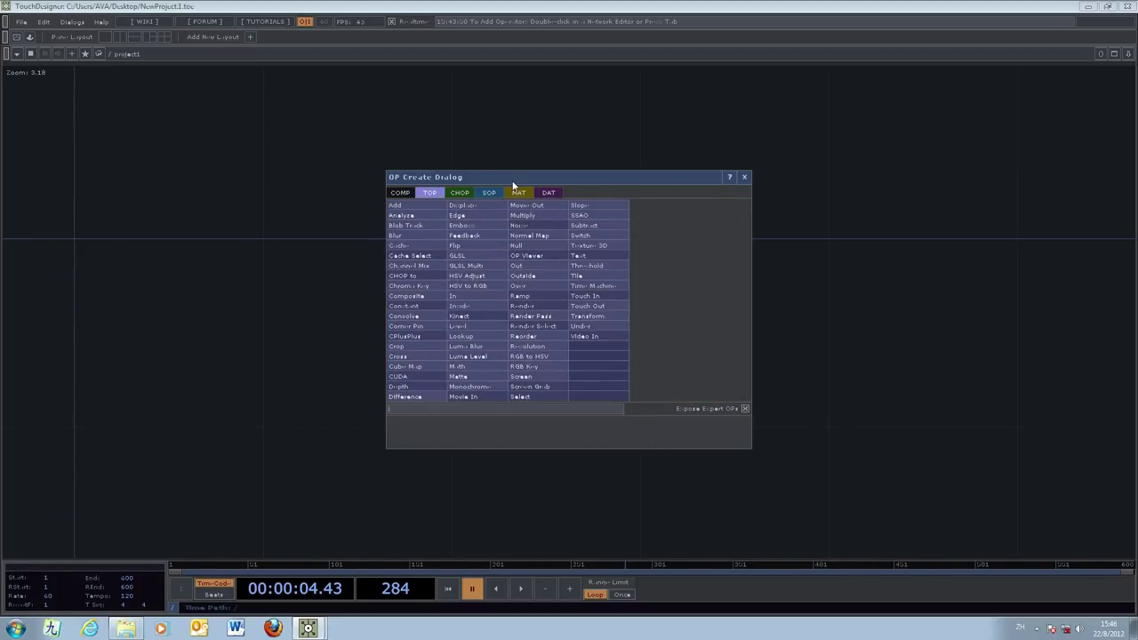
left_click_drag(513, 184, 543, 173)
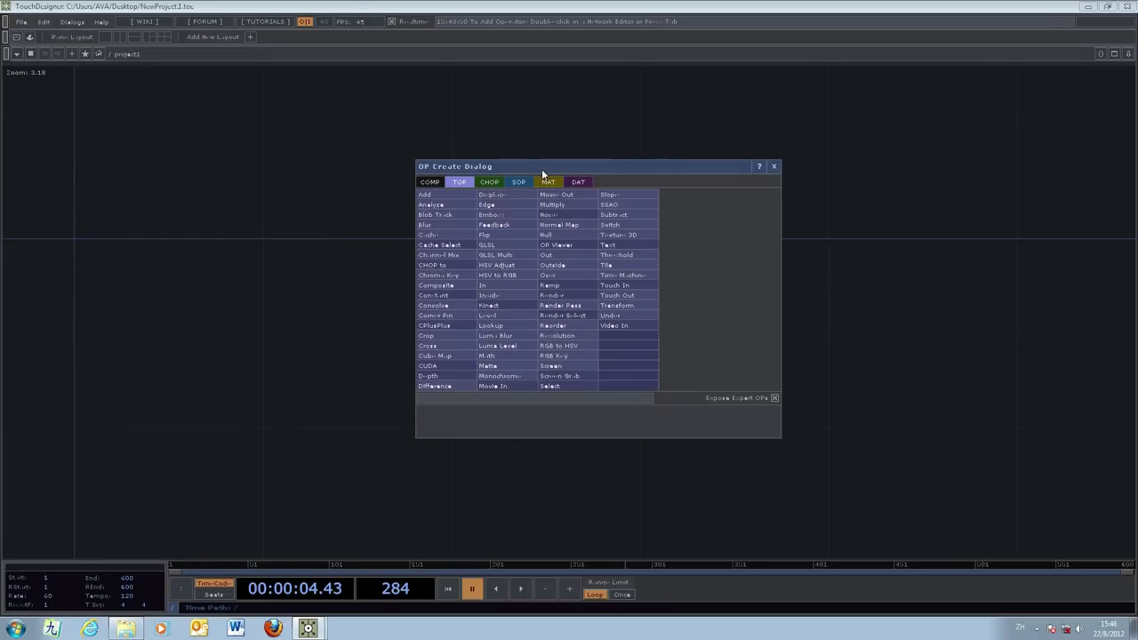
Step: Look through the COMP, MAT and DAT families, then choose Movie In from TOPs
left_click(429, 183)
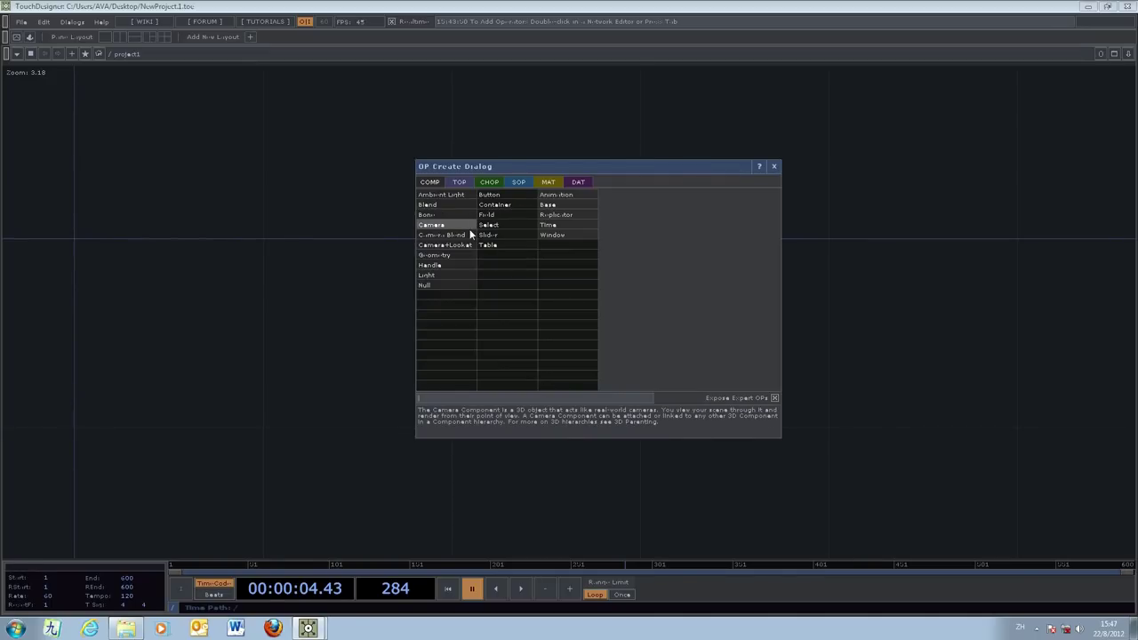
left_click(551, 182)
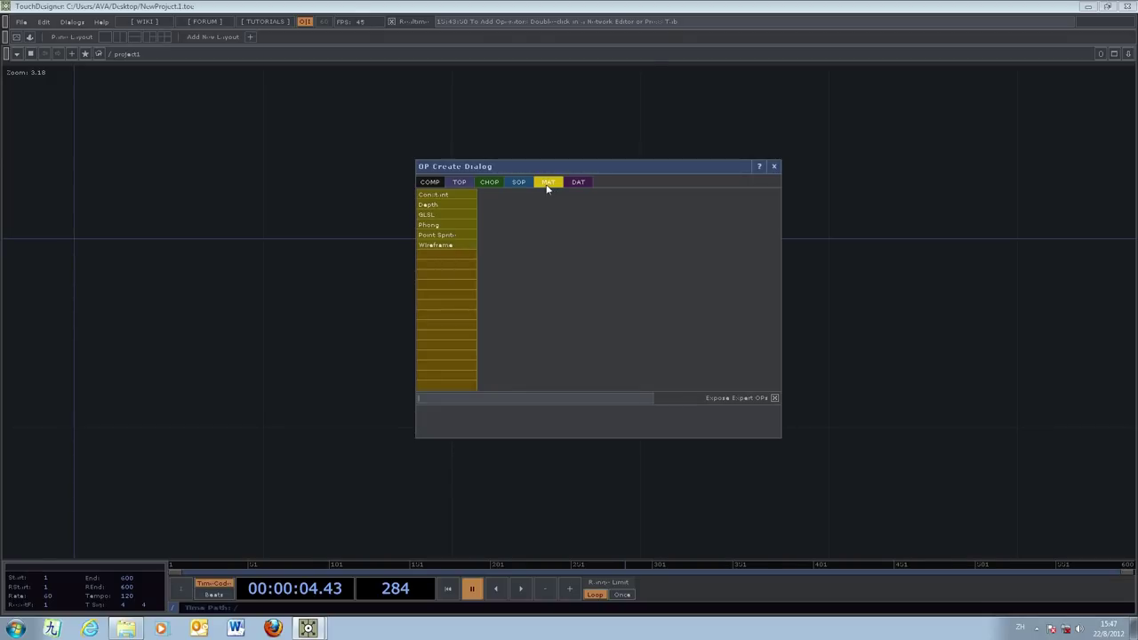
left_click(578, 183)
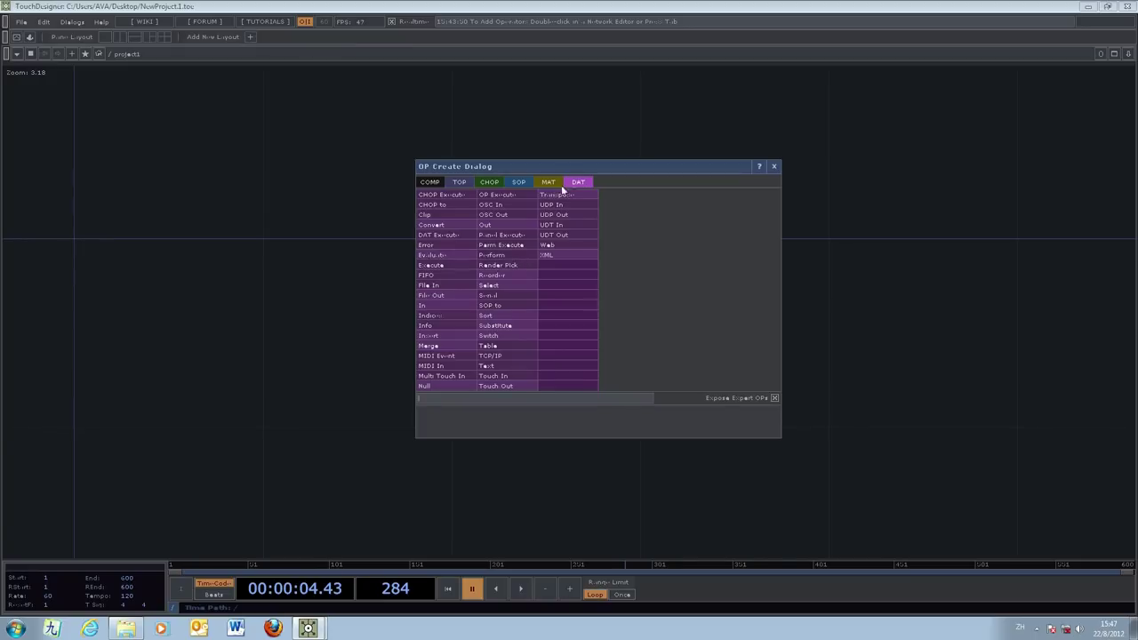
left_click_drag(548, 169, 516, 176)
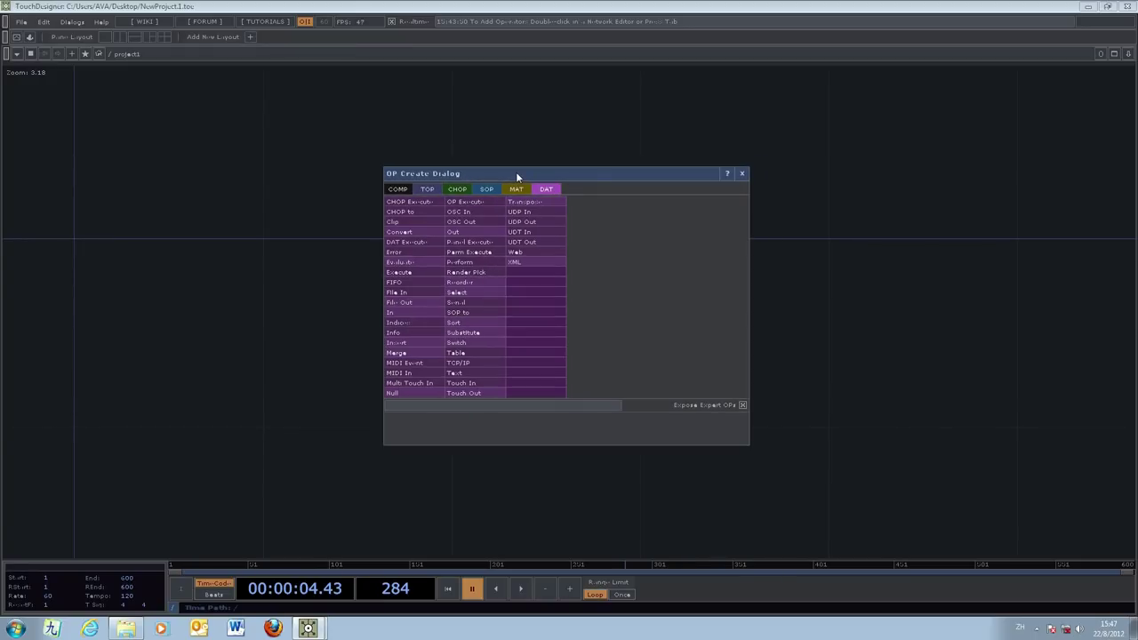
left_click(426, 190)
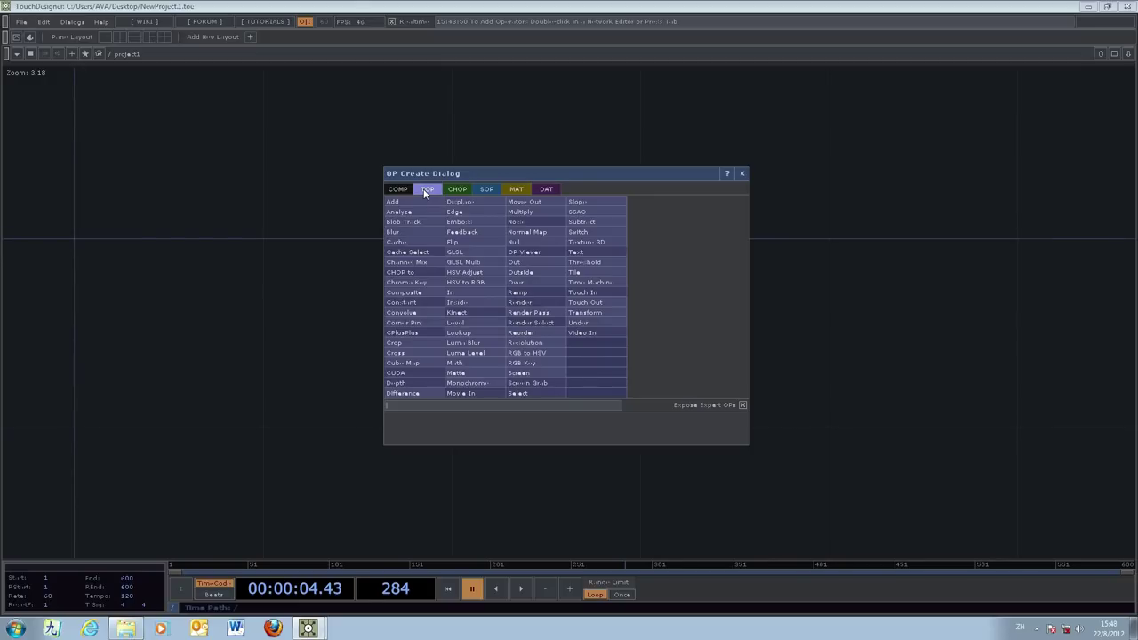
left_click_drag(490, 173, 714, 166)
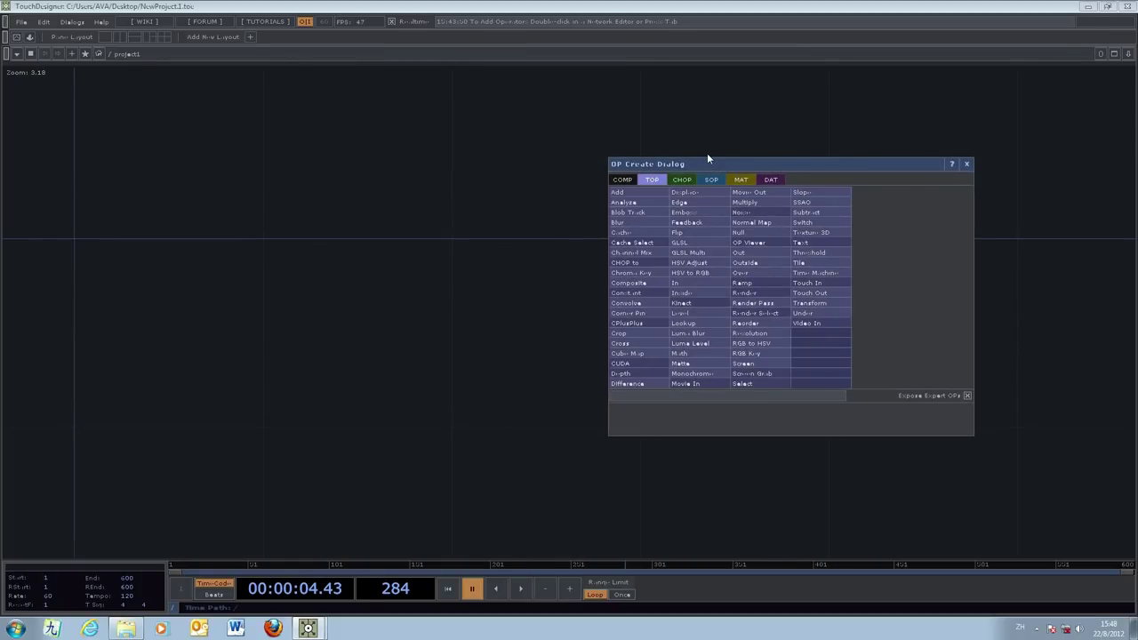
left_click(716, 384)
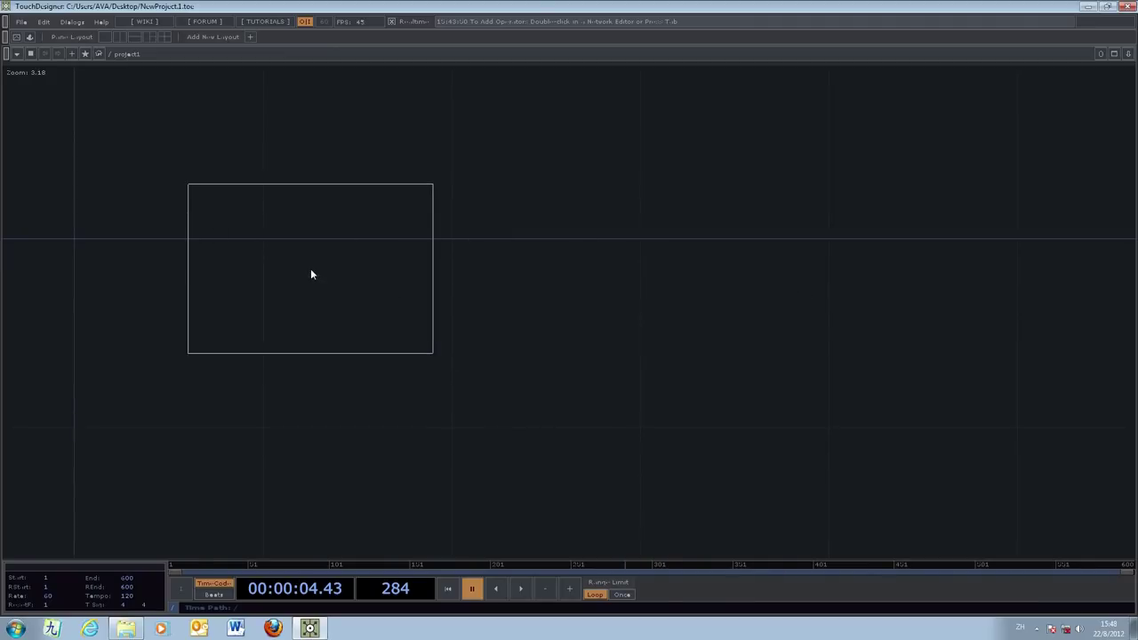
Step: Drop the moviein1 TOP into the project1 network and toggle its parameters with P
left_click(247, 259)
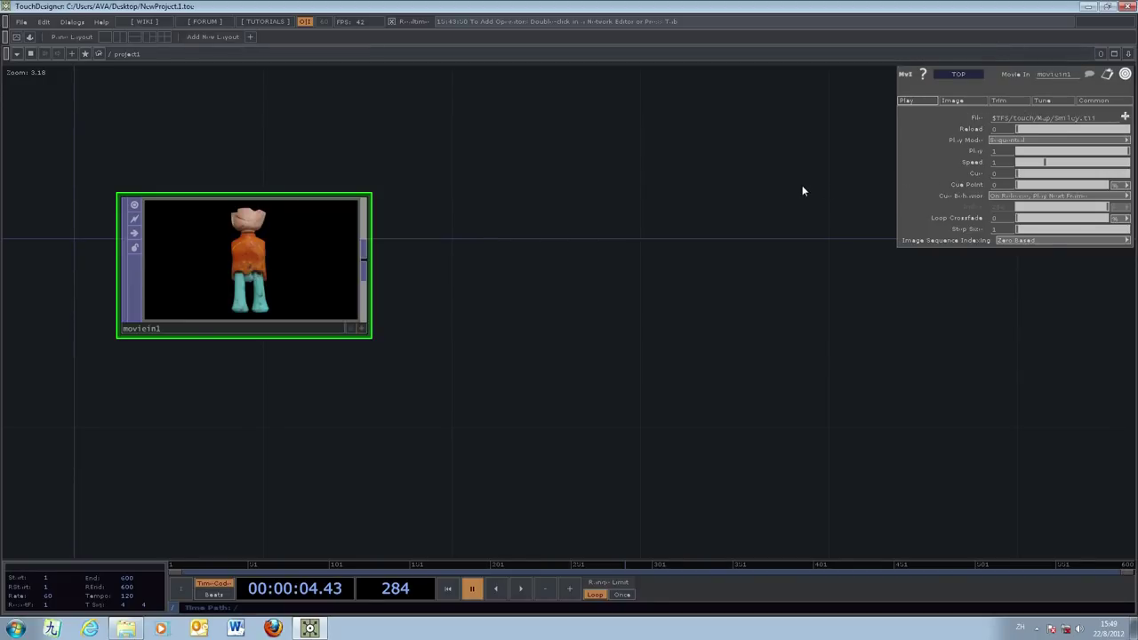
key("p")
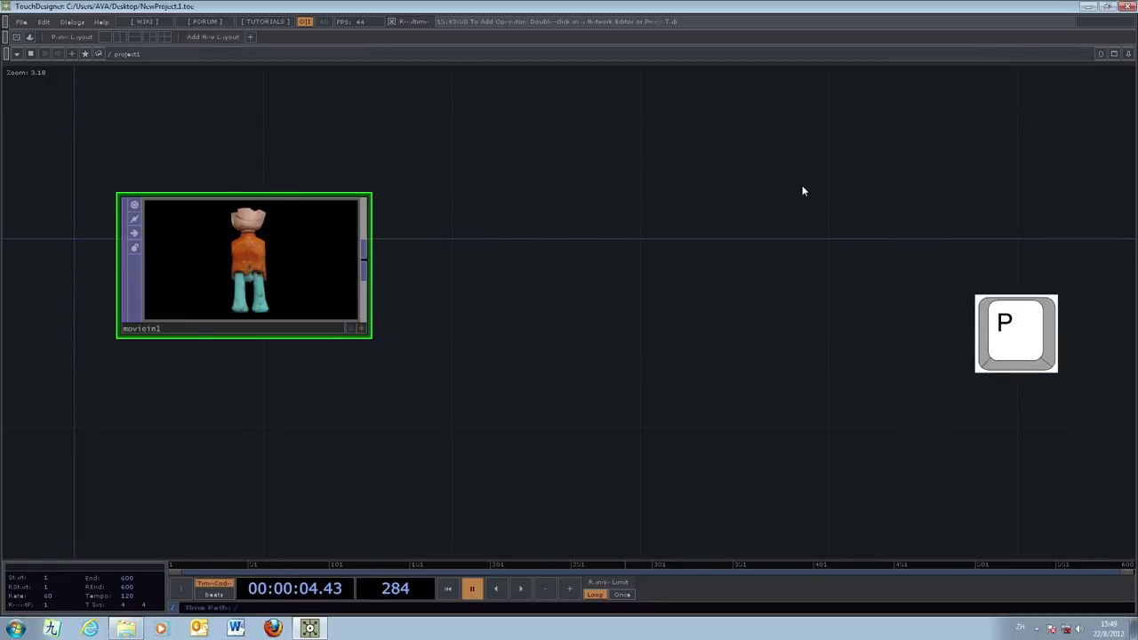
key("p")
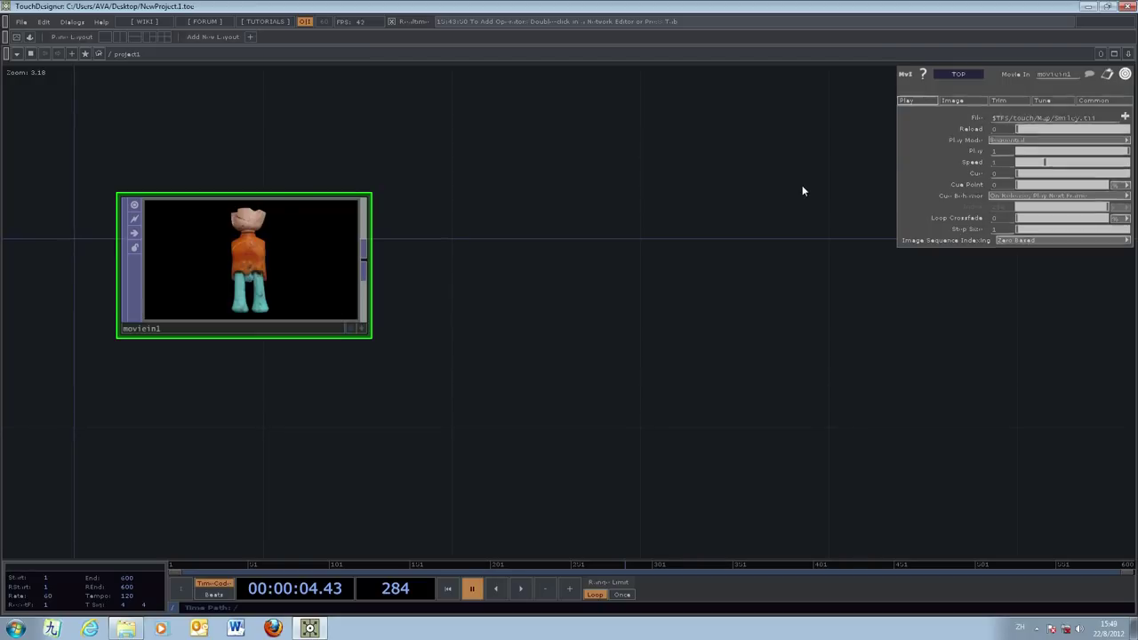
key("p")
key("p")
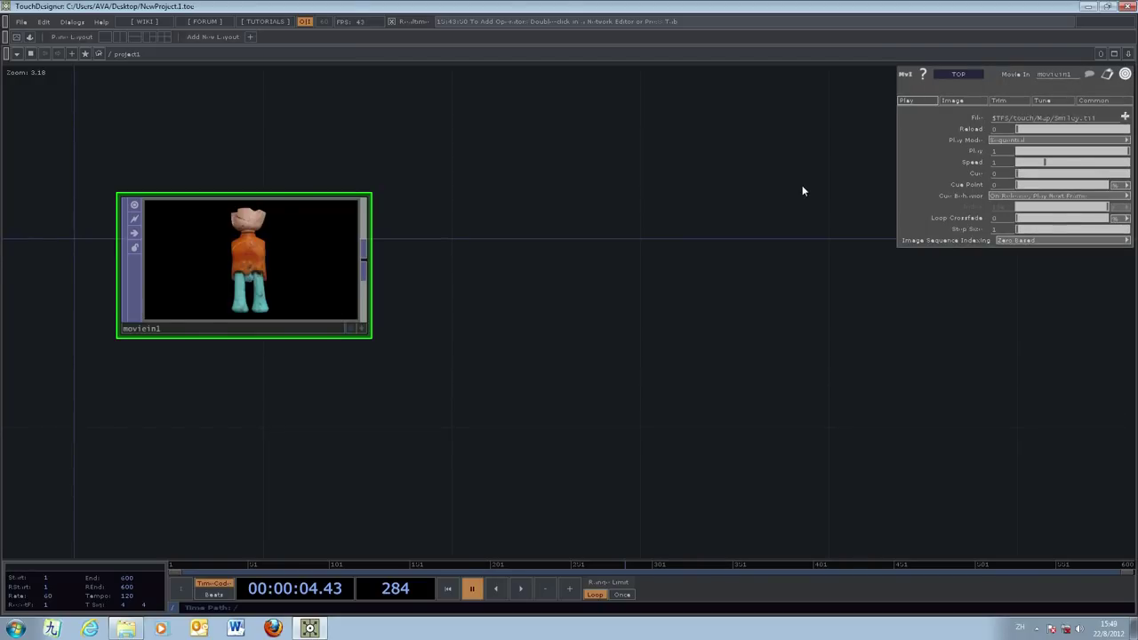
key("p")
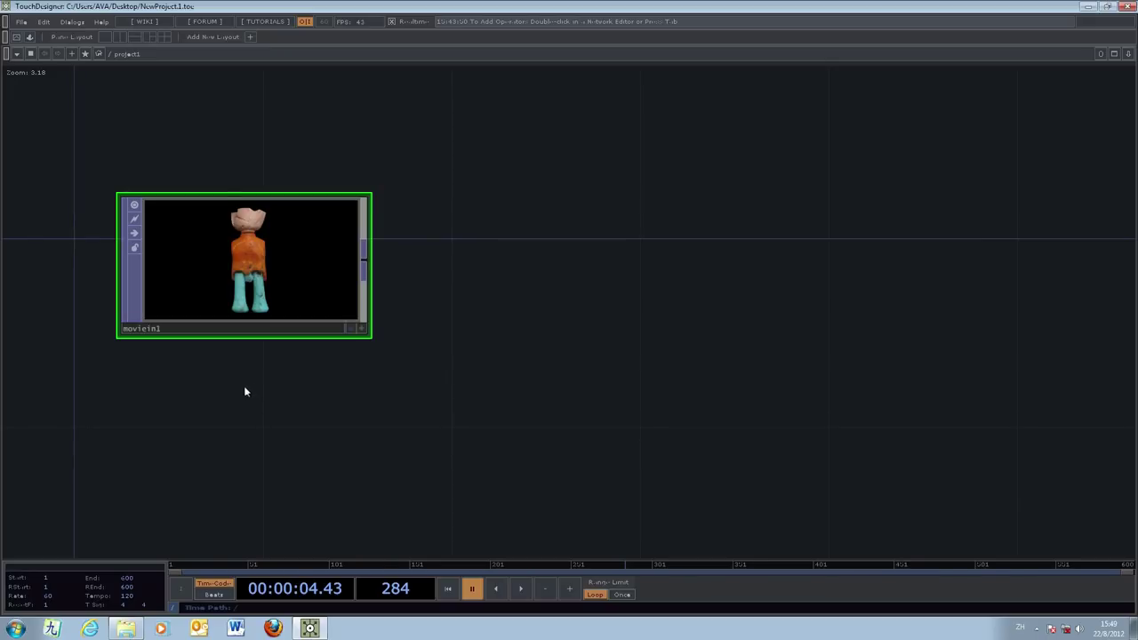
left_click_drag(244, 383, 325, 370)
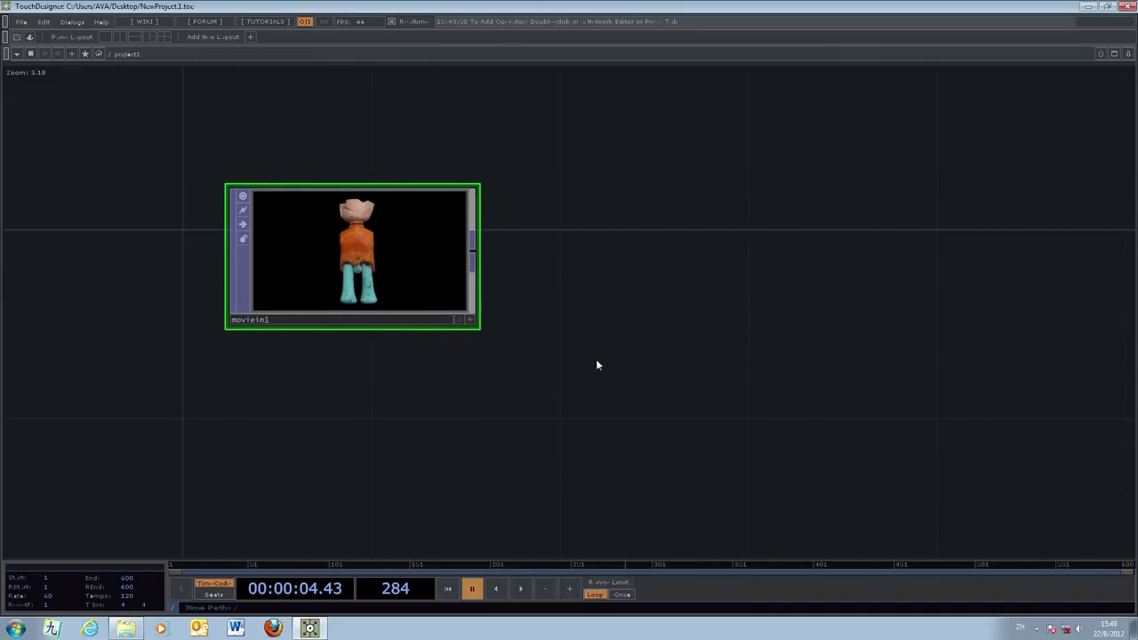
scroll(594, 364, "down", 5)
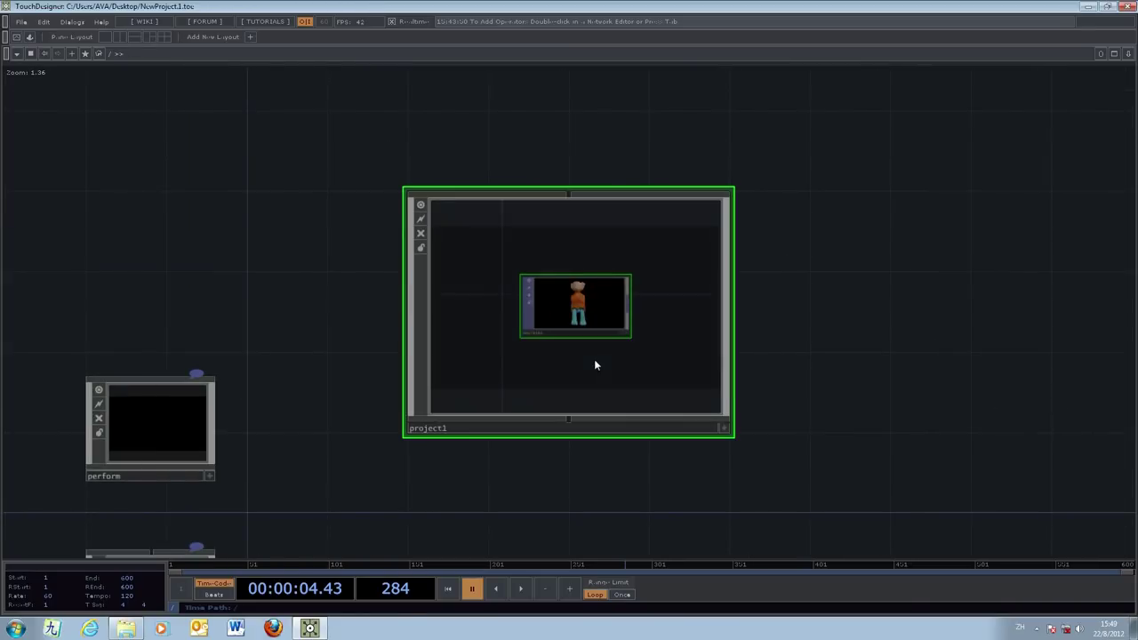
scroll(595, 364, "up", 5)
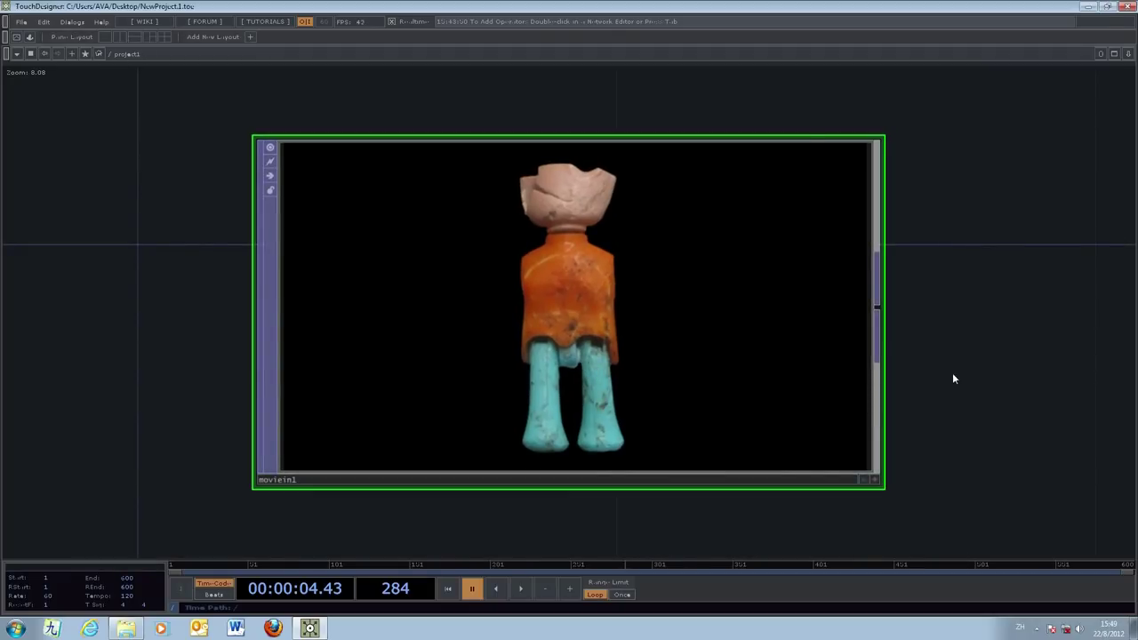
scroll(952, 379, "down", 2)
left_click_drag(944, 395, 602, 357)
scroll(750, 361, "down", 2)
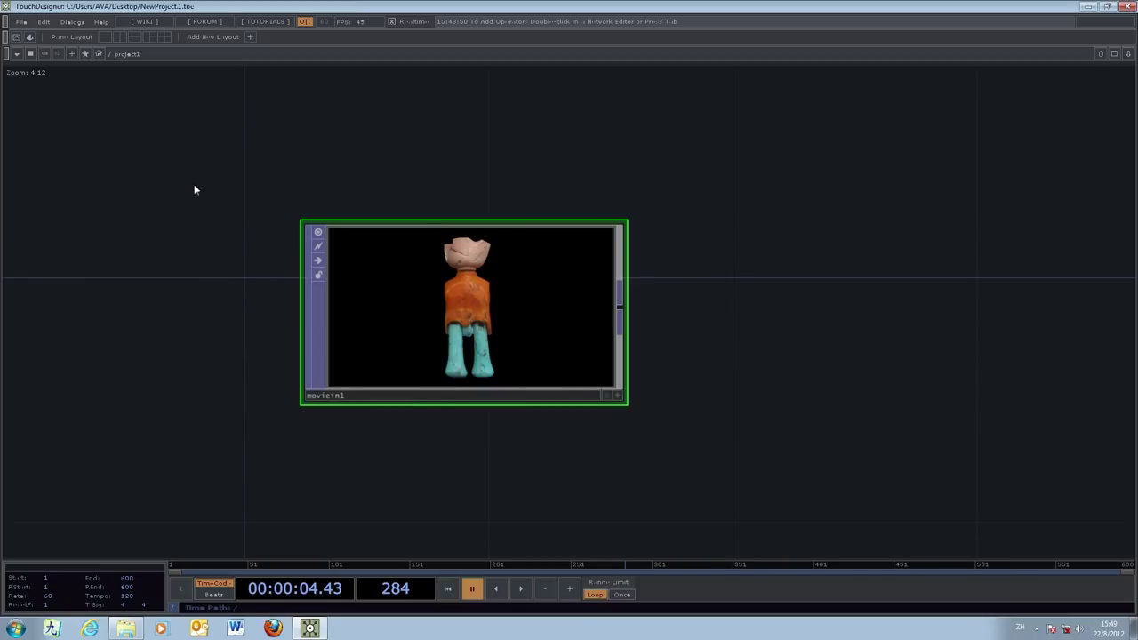
left_click_drag(236, 270, 498, 373)
scroll(836, 380, "down", 2)
left_click_drag(883, 399, 642, 360)
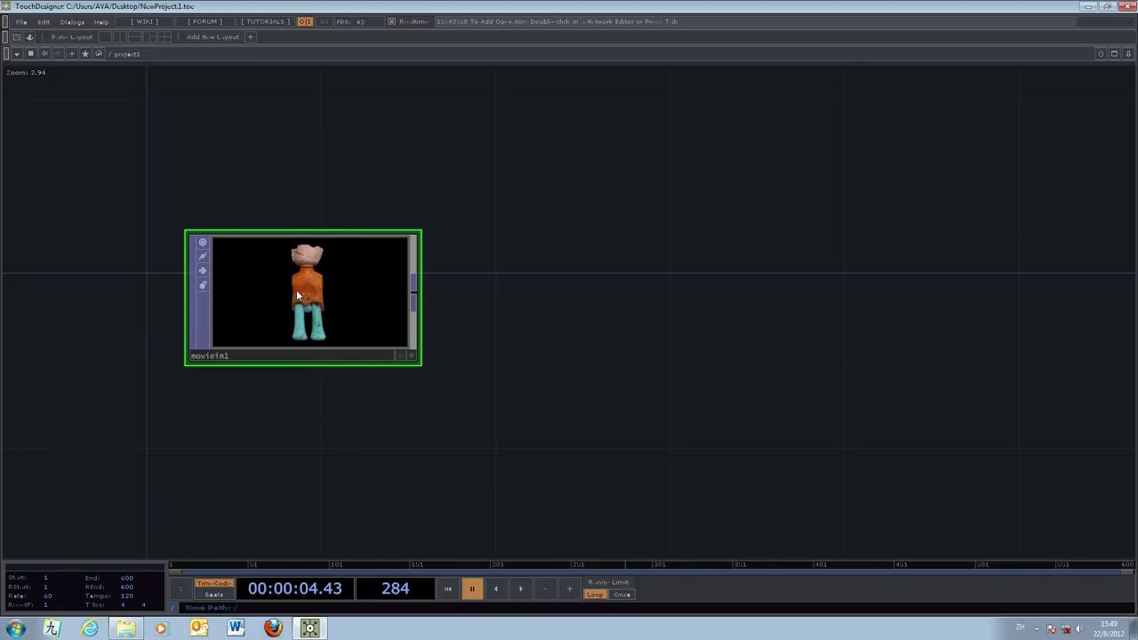
left_click_drag(407, 407, 580, 456)
scroll(579, 382, "up", 5)
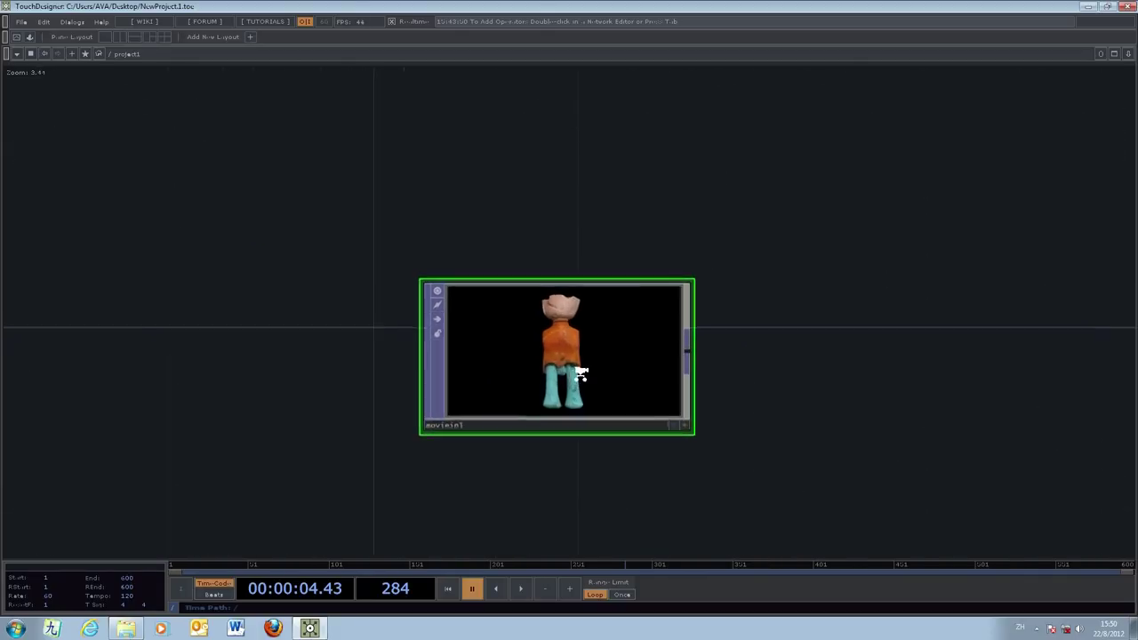
scroll(580, 378, "up", 10)
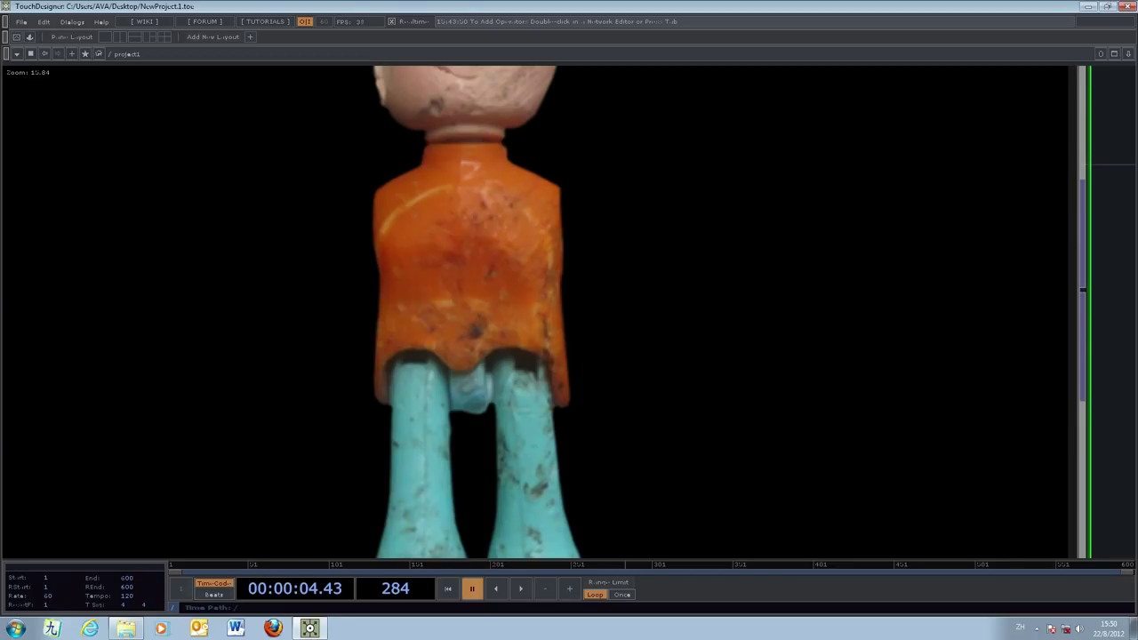
scroll(592, 379, "down", 3)
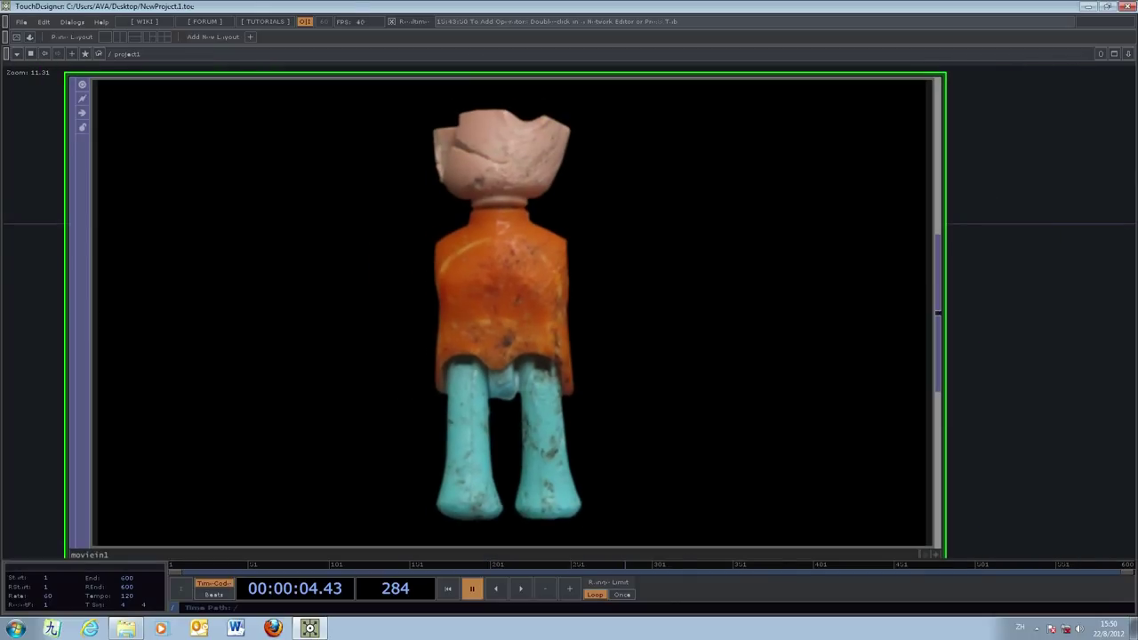
scroll(577, 369, "down", 9)
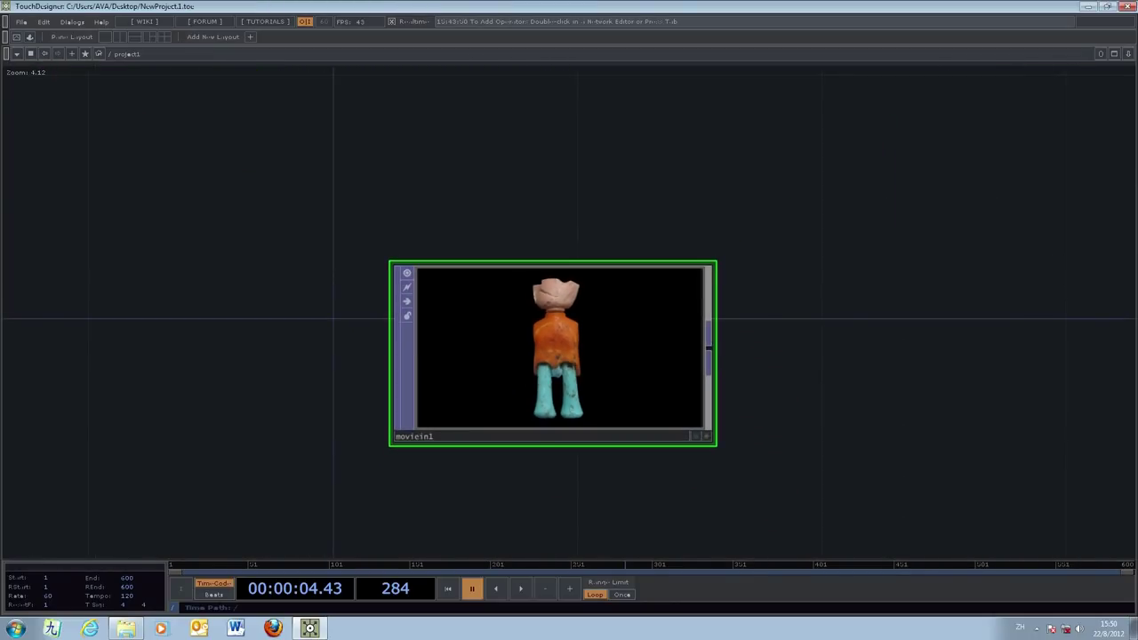
scroll(578, 374, "down", 8)
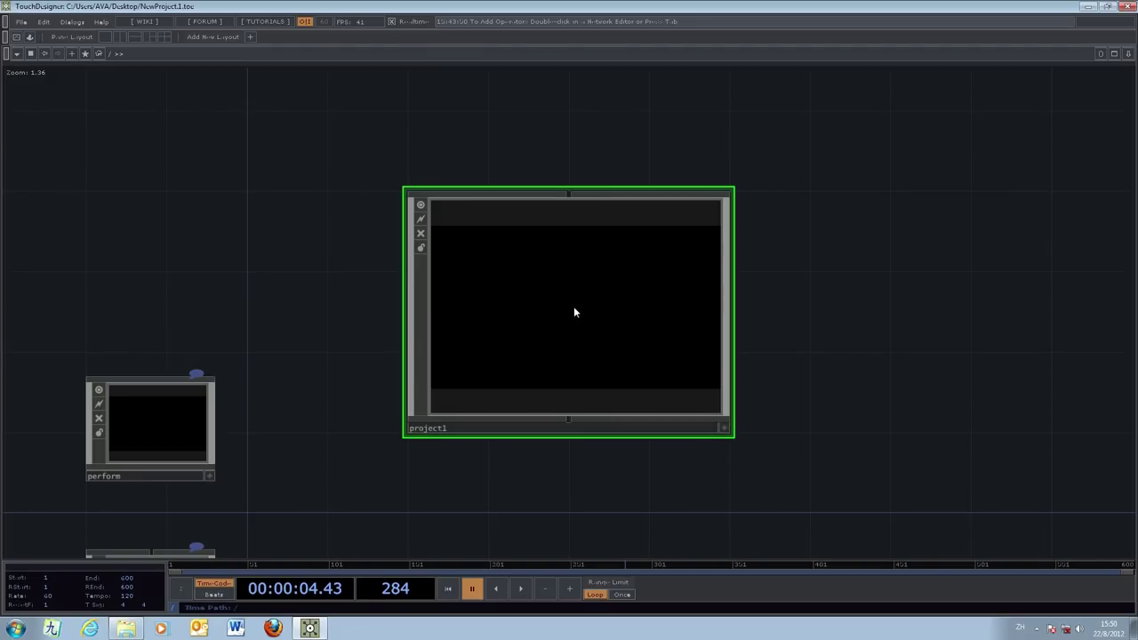
scroll(573, 313, "up", 3)
left_click_drag(889, 381, 725, 375)
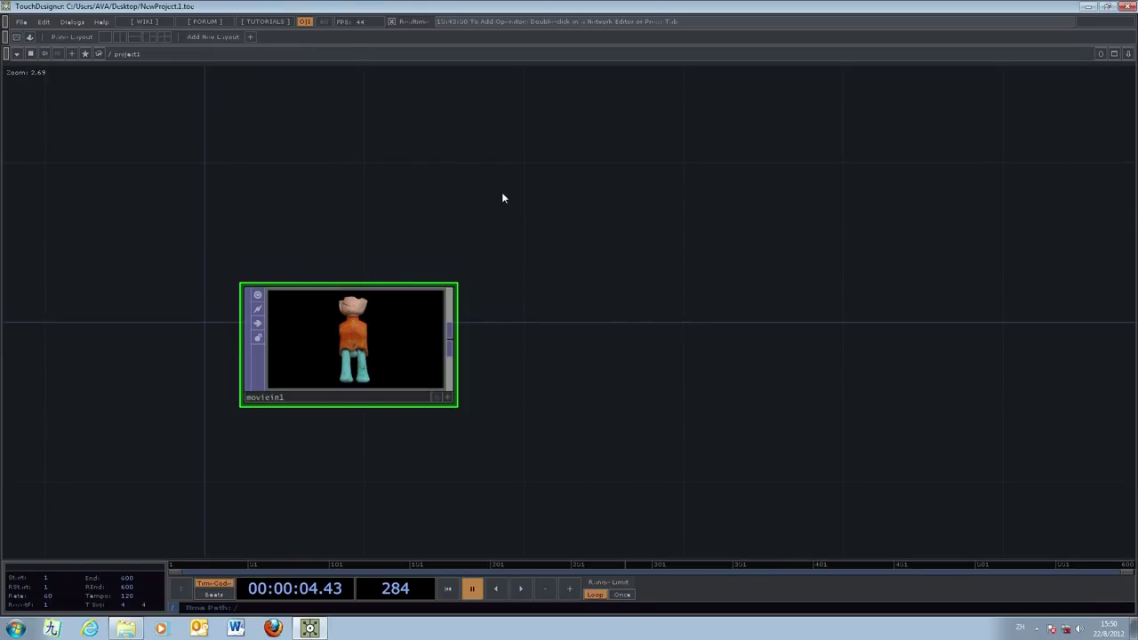
Step: Create a new project 'Lesson001' located in E:/VA3520/recordings via File > New Project
left_click(19, 22)
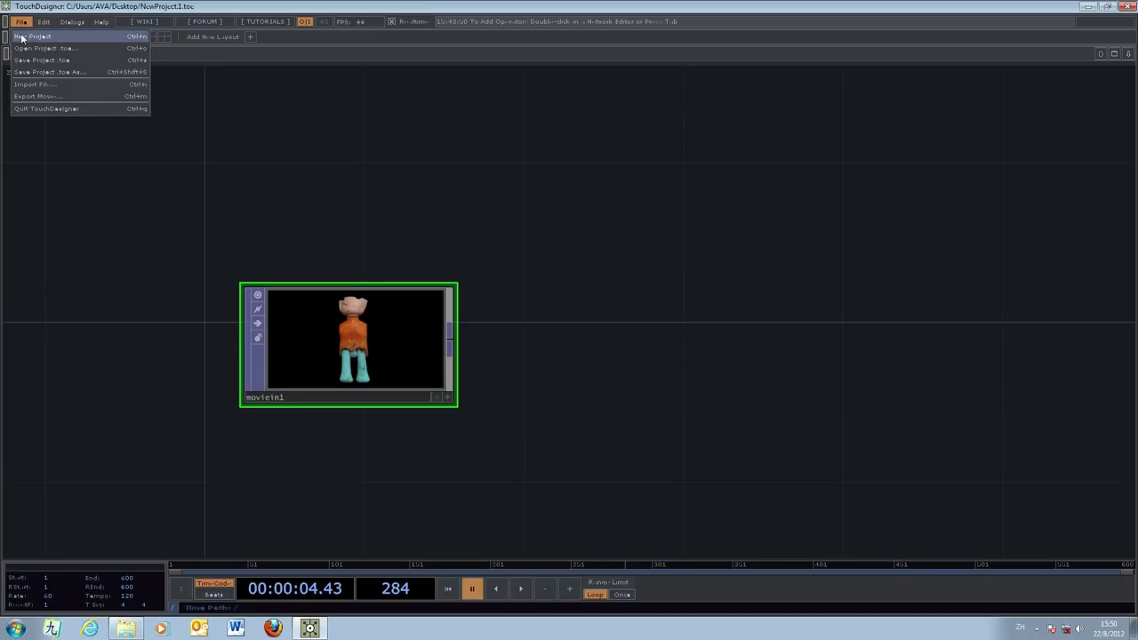
left_click(22, 36)
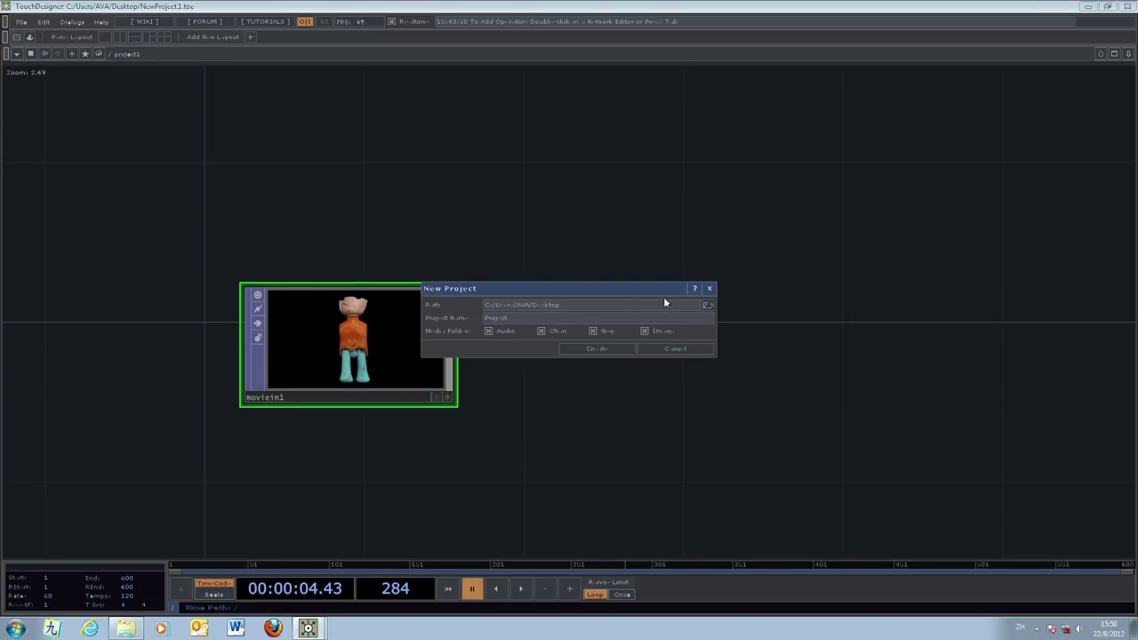
left_click_drag(658, 289, 790, 191)
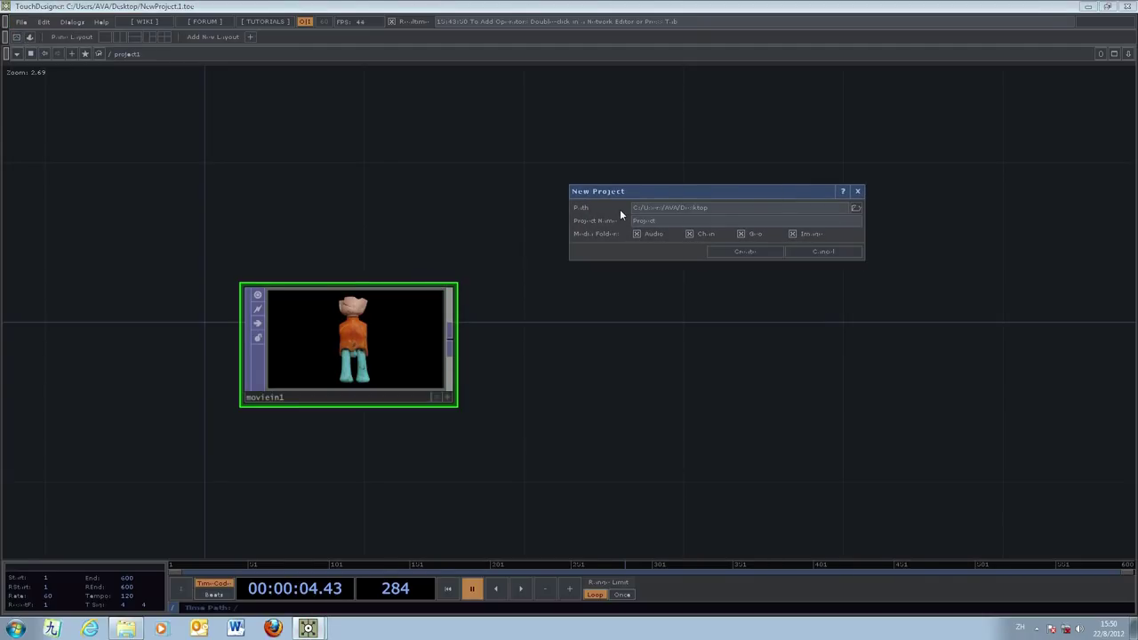
left_click(855, 208)
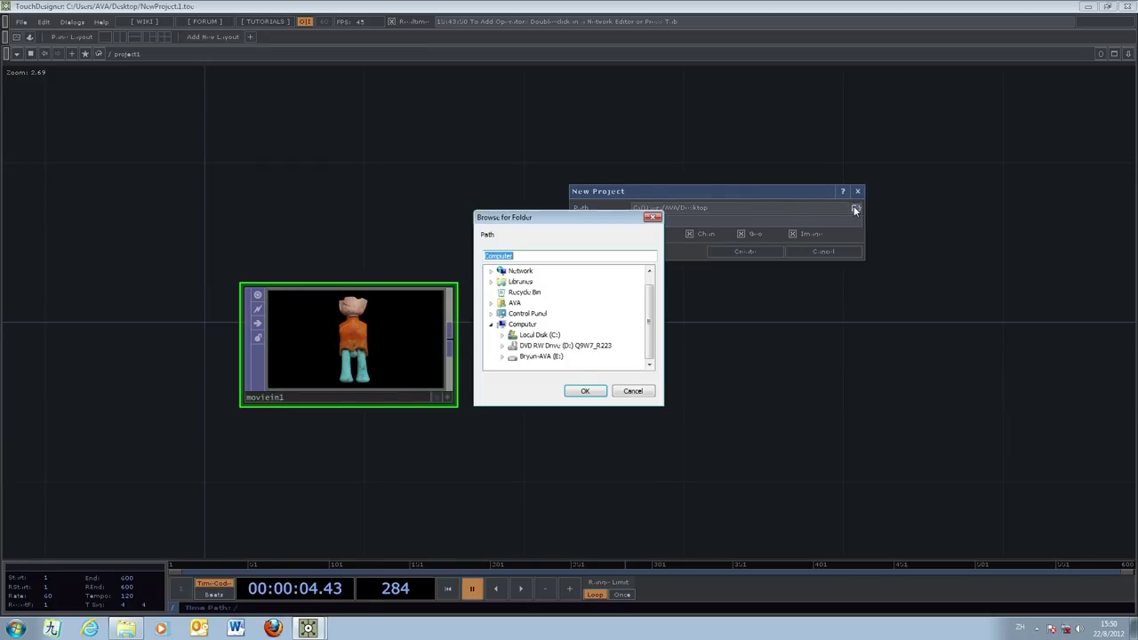
left_click(502, 356)
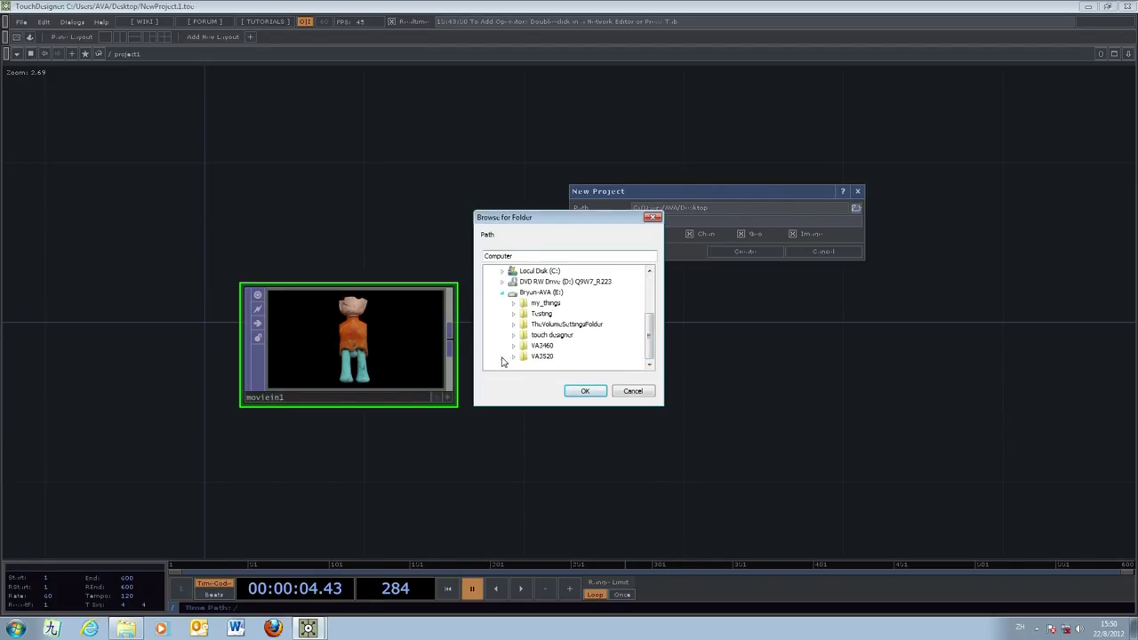
left_click(550, 358)
left_click(513, 357)
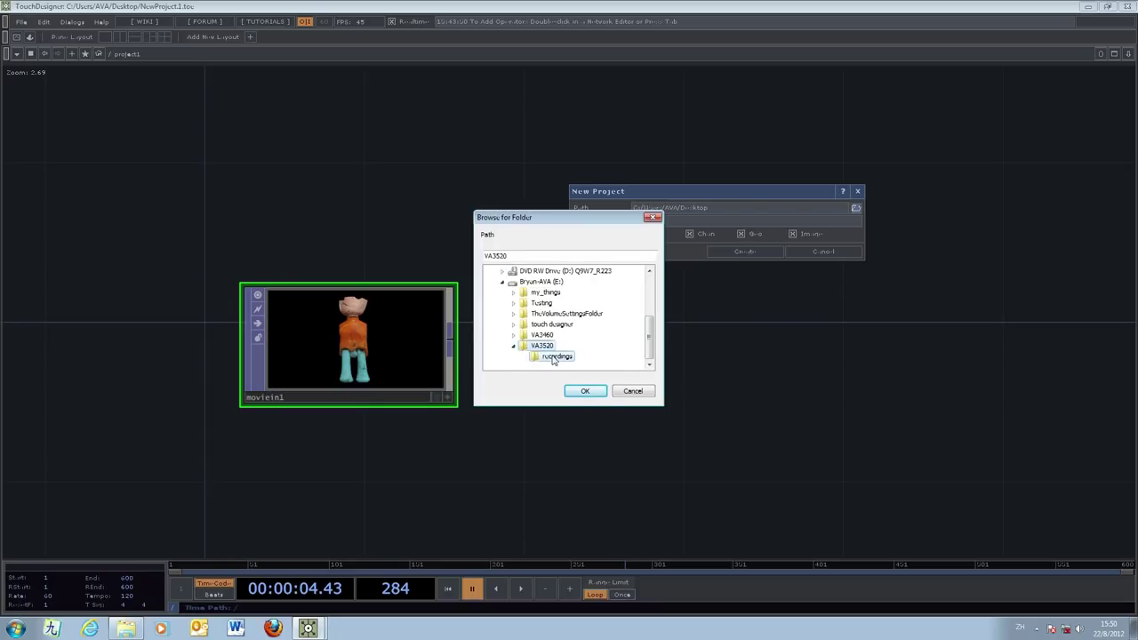
left_click(553, 357)
left_click(585, 391)
left_click(660, 222)
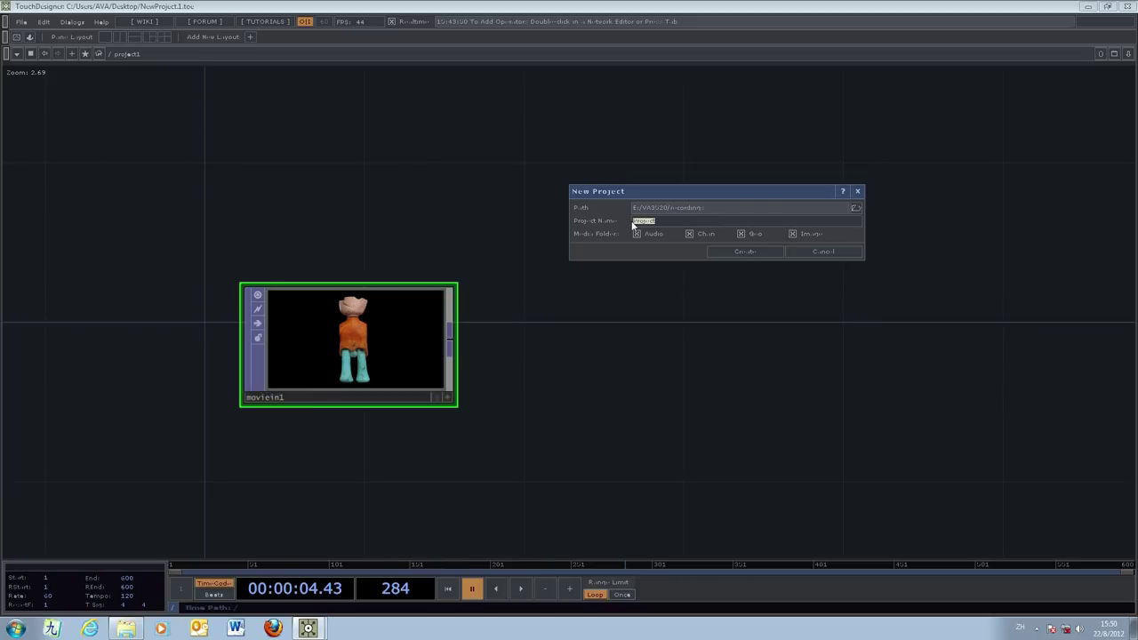
type("Lesson001")
left_click(742, 252)
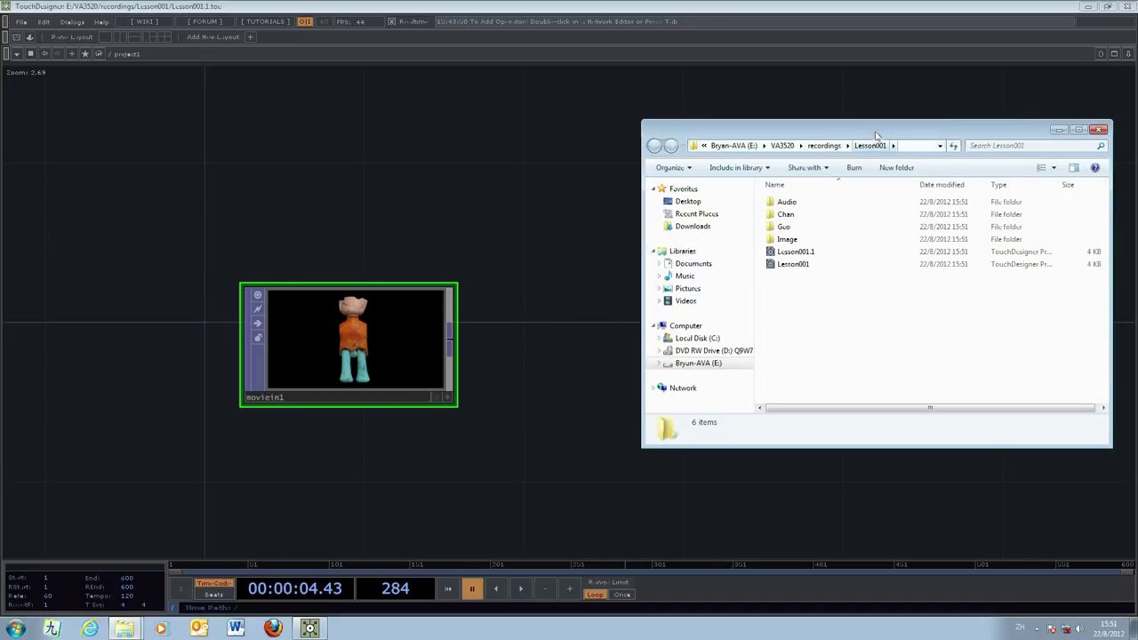
Step: Inspect the Lesson001 folder's files in Explorer, then return to the TouchDesigner network
left_click_drag(883, 133, 683, 146)
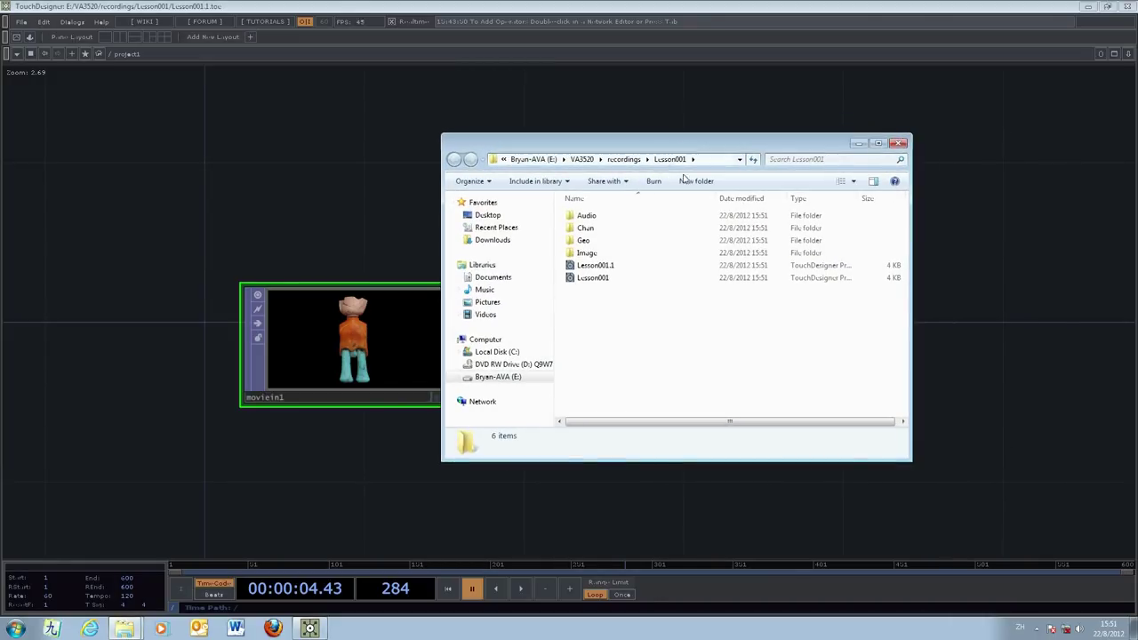
left_click(571, 278)
left_click(665, 358)
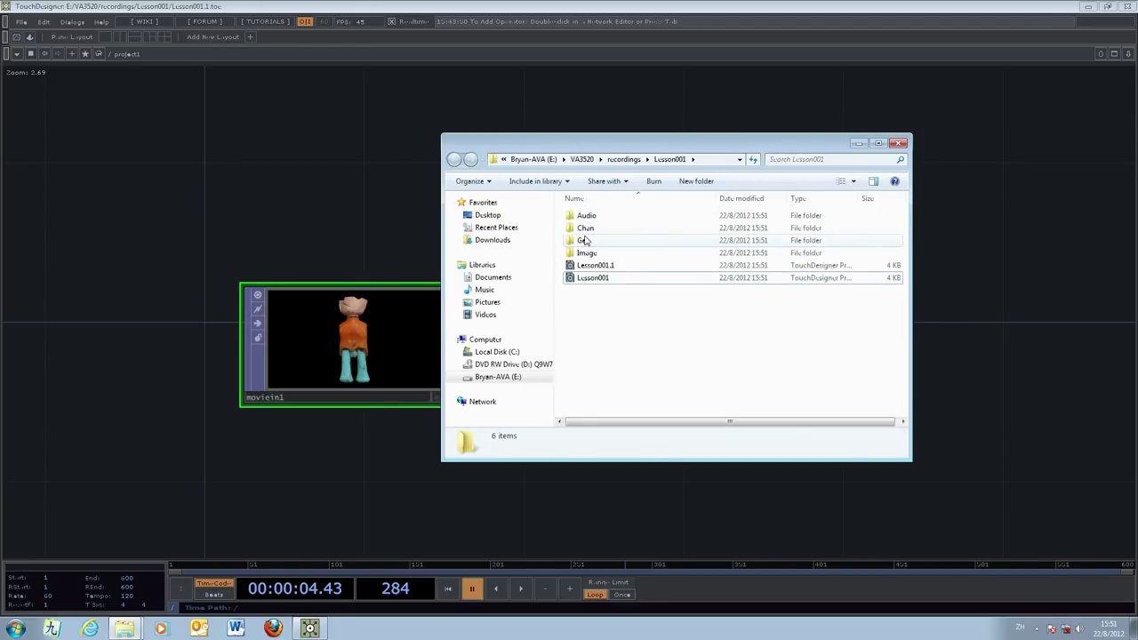
left_click_drag(609, 146, 776, 180)
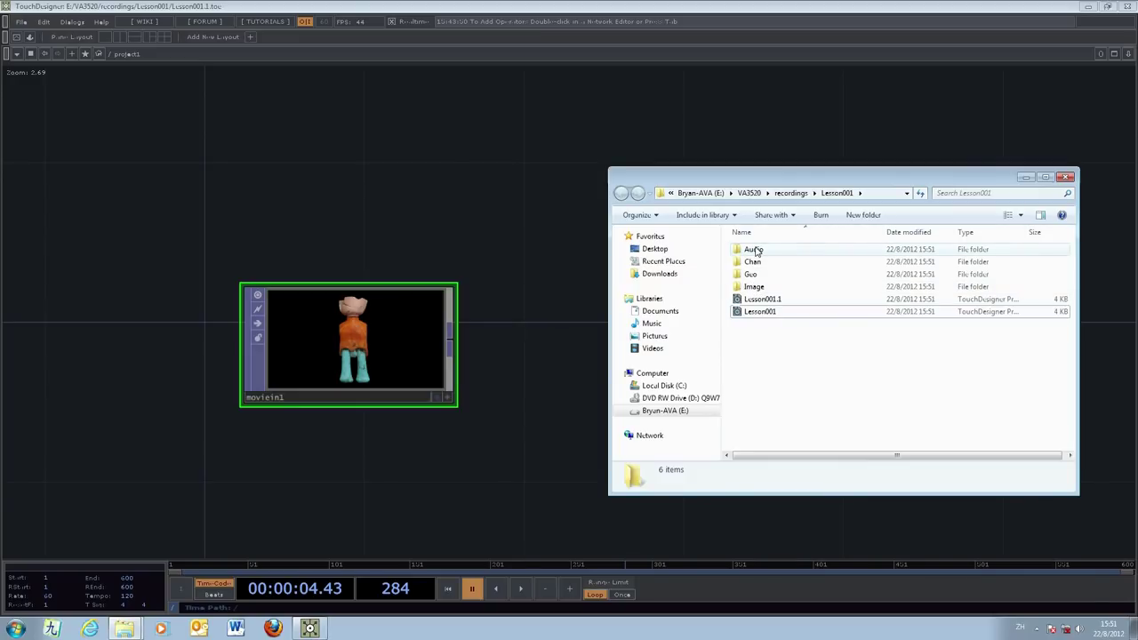
left_click(922, 118)
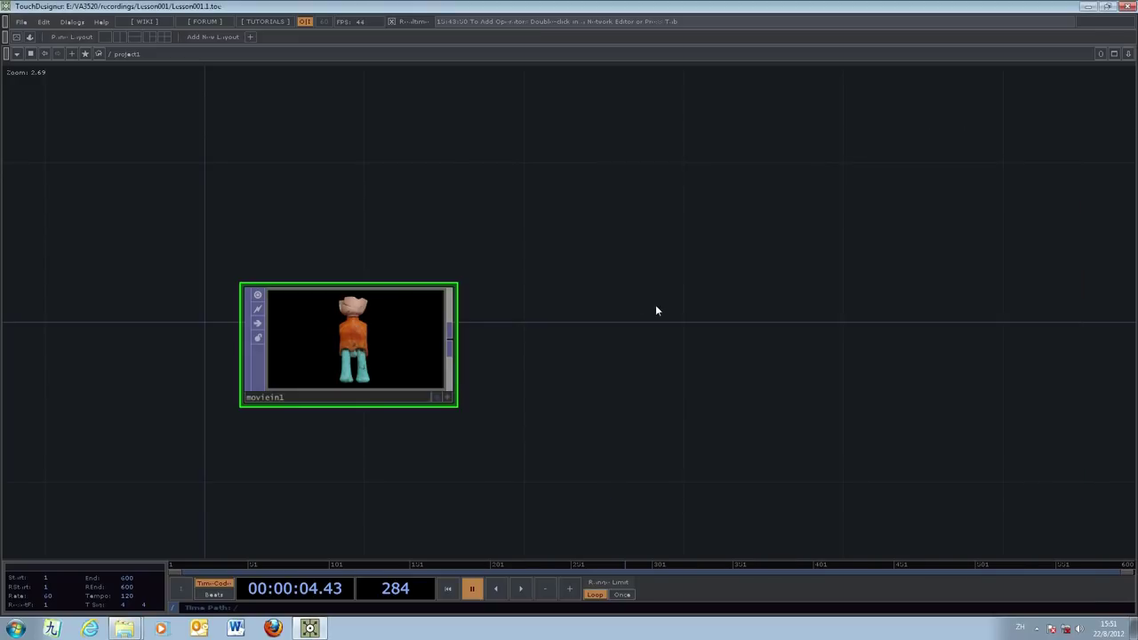
Step: Add an Out TOP named out1 to the right of moviein1
left_click_drag(684, 350, 587, 255)
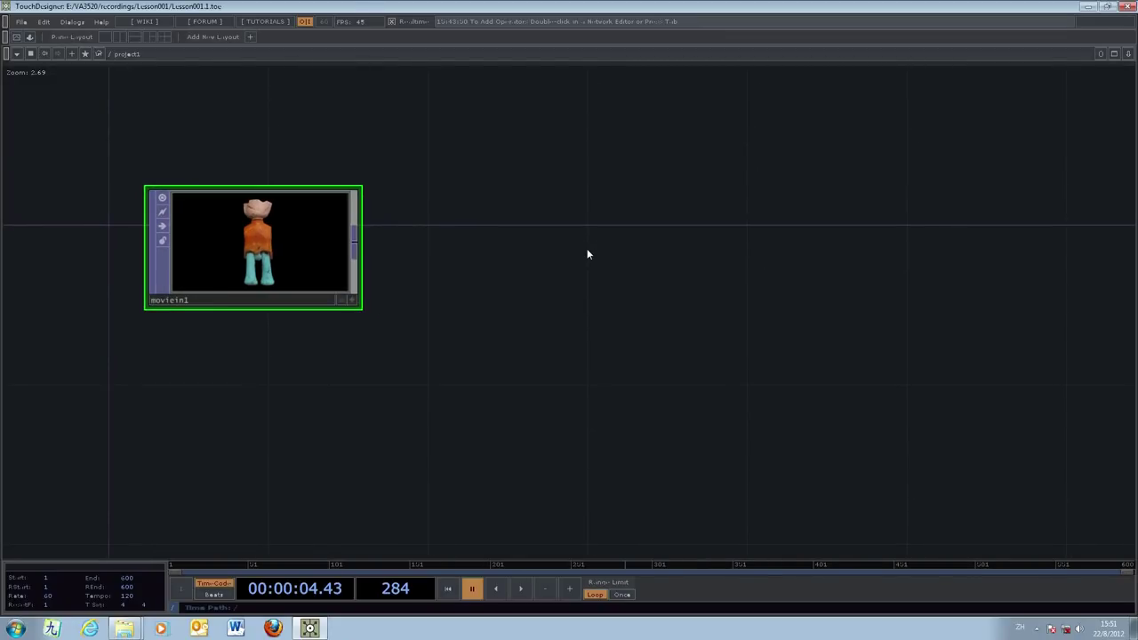
double_click(582, 247)
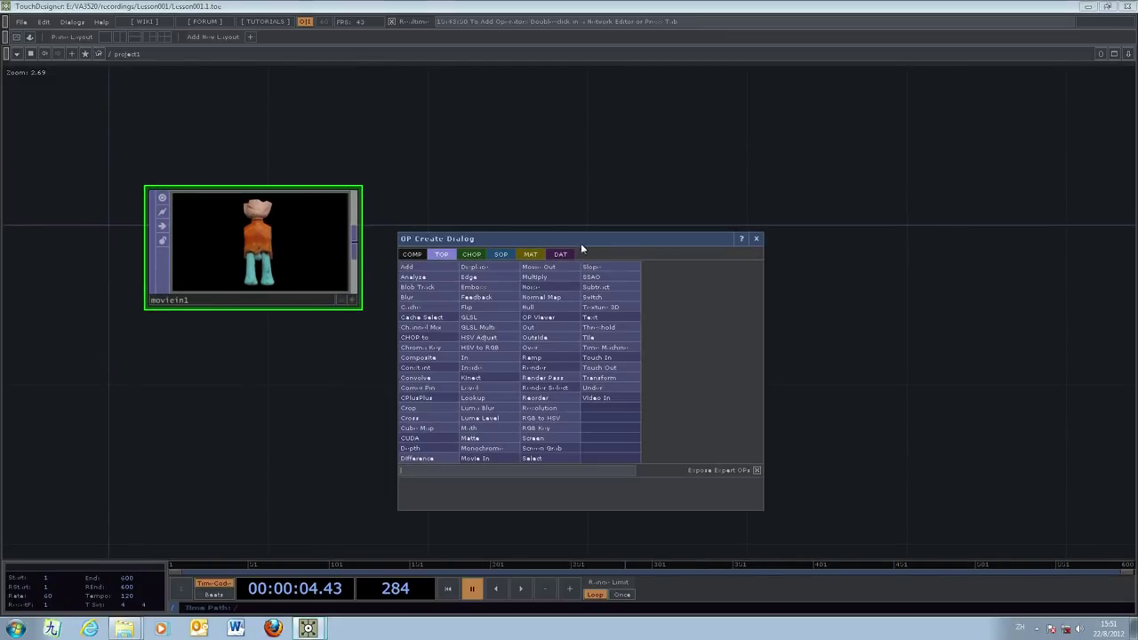
left_click_drag(574, 235, 820, 198)
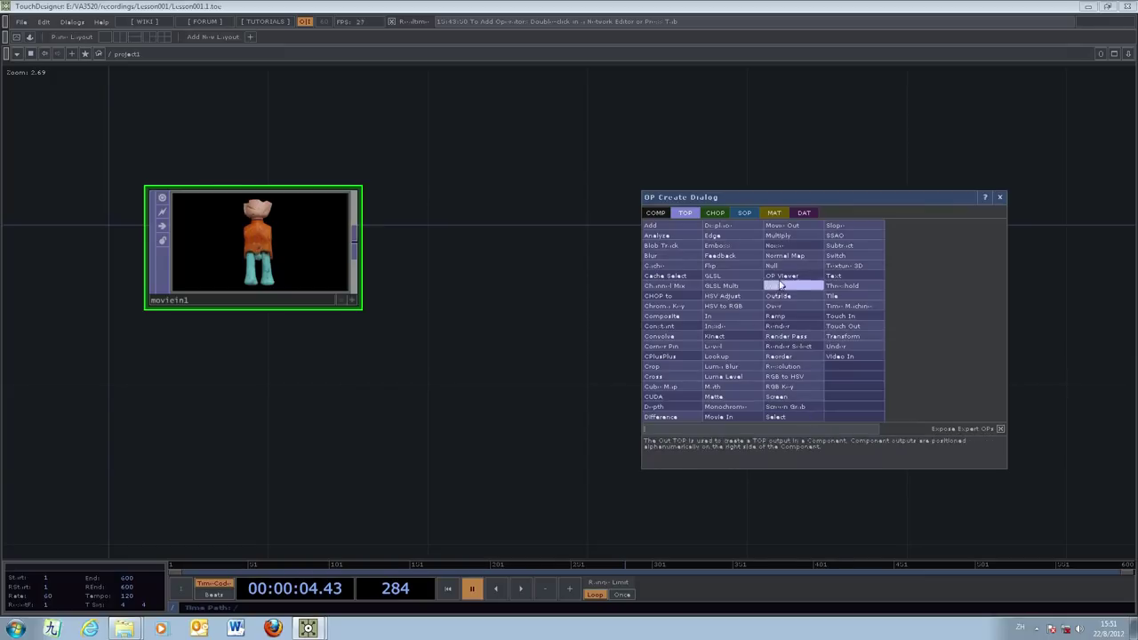
left_click(781, 286)
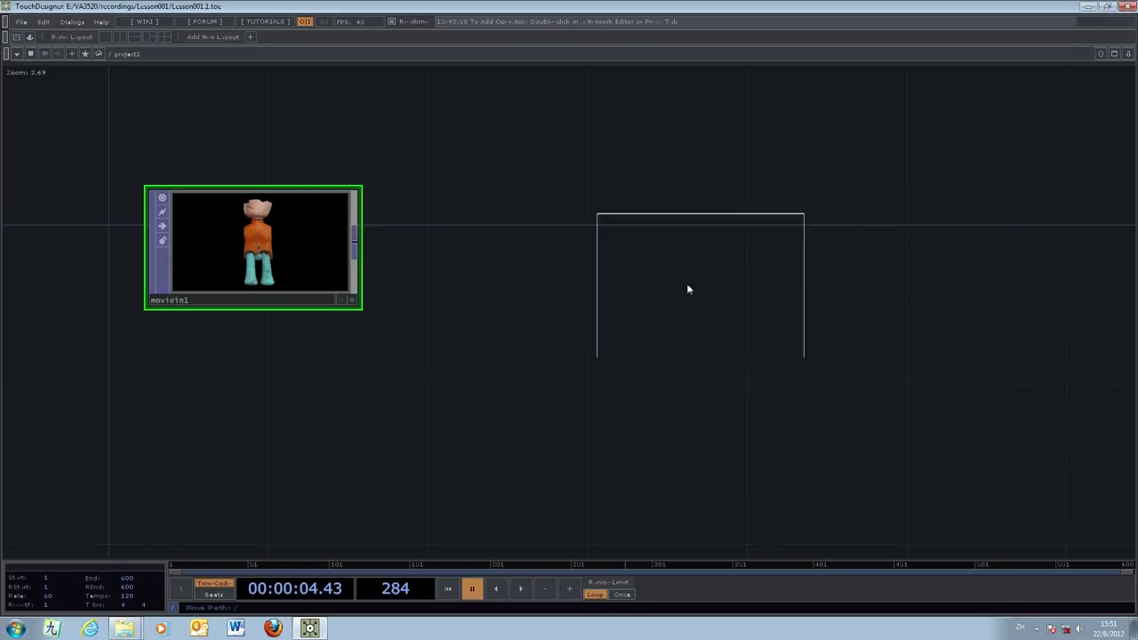
left_click(597, 264)
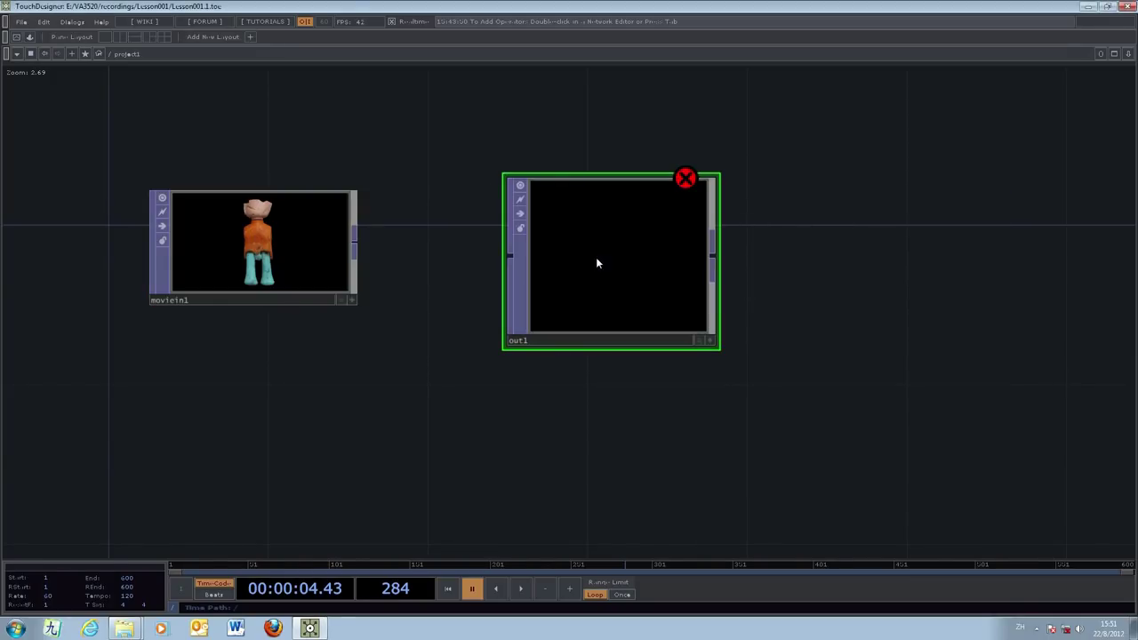
Step: Wire moviein1's output into out1's input and nudge out1 slightly left
left_click(356, 245)
left_click(503, 256)
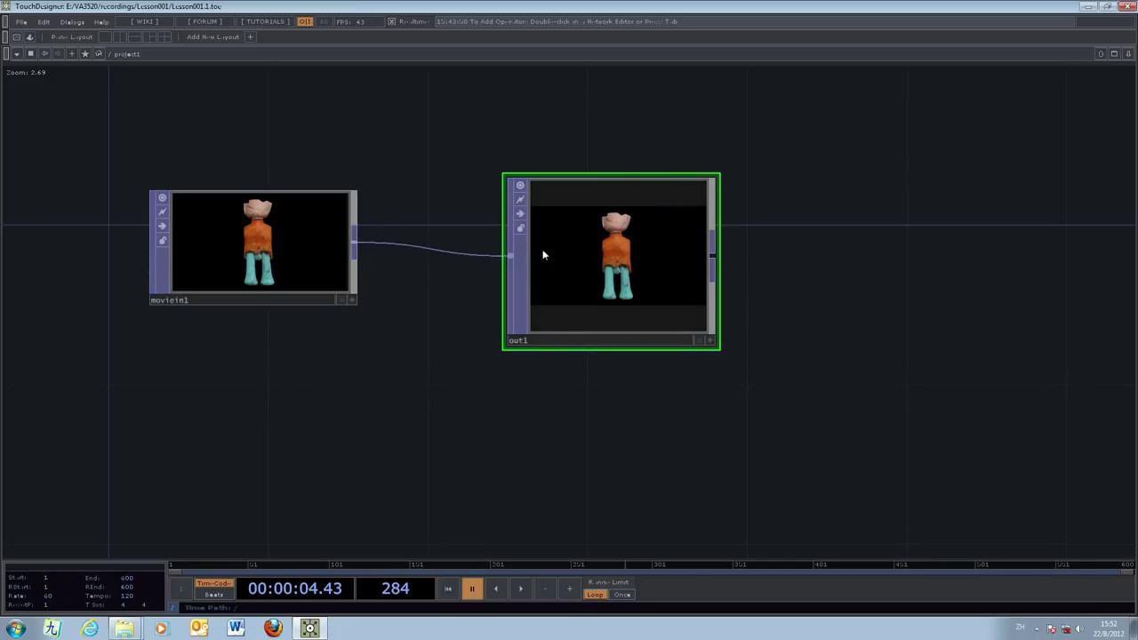
left_click_drag(627, 276, 590, 276)
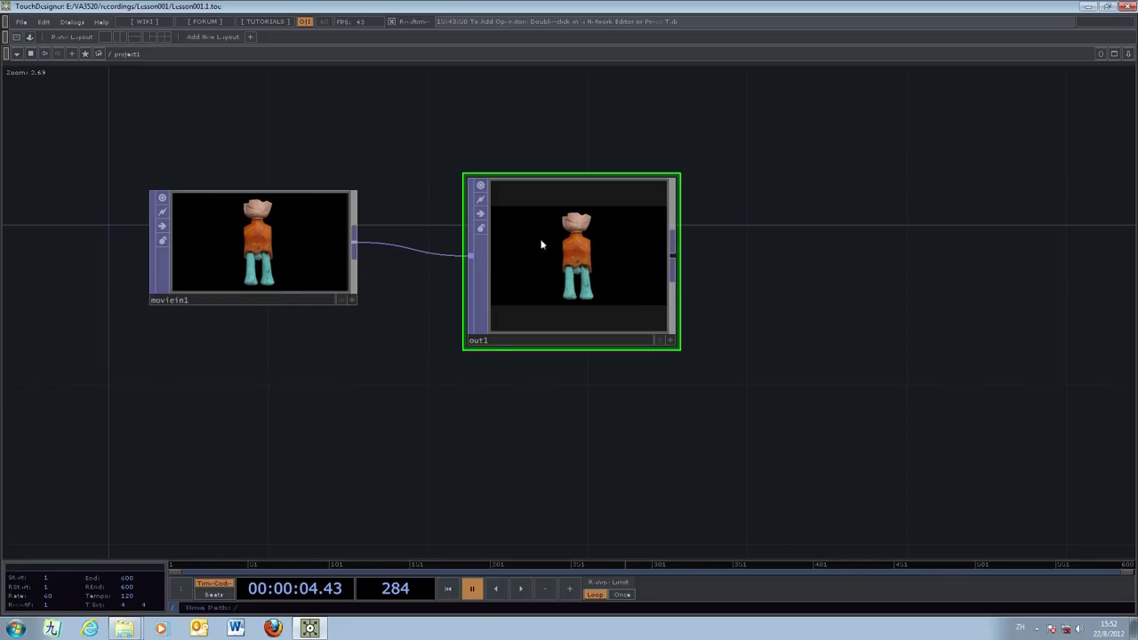
Step: Save the project as Lesson001.1.toe, replacing the existing file
left_click(21, 21)
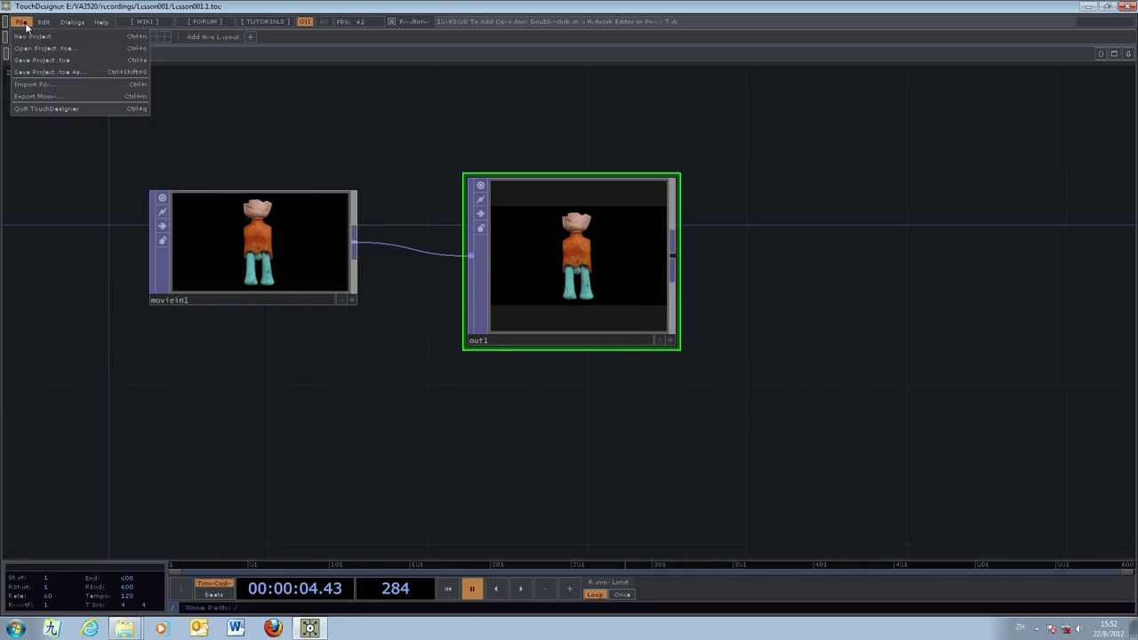
left_click(39, 60)
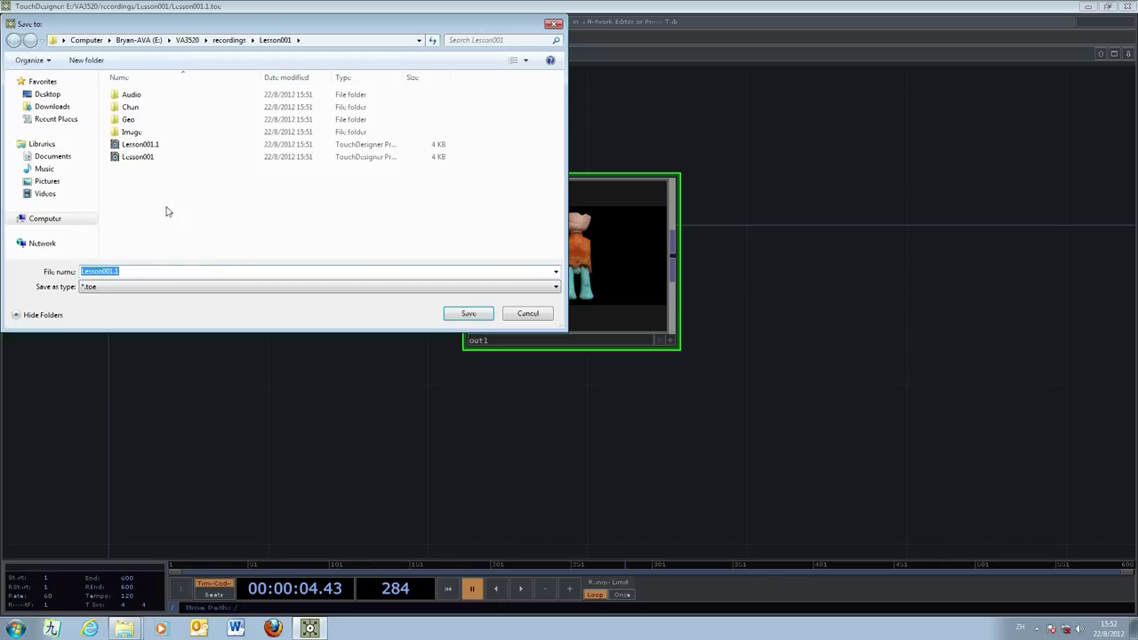
left_click(470, 315)
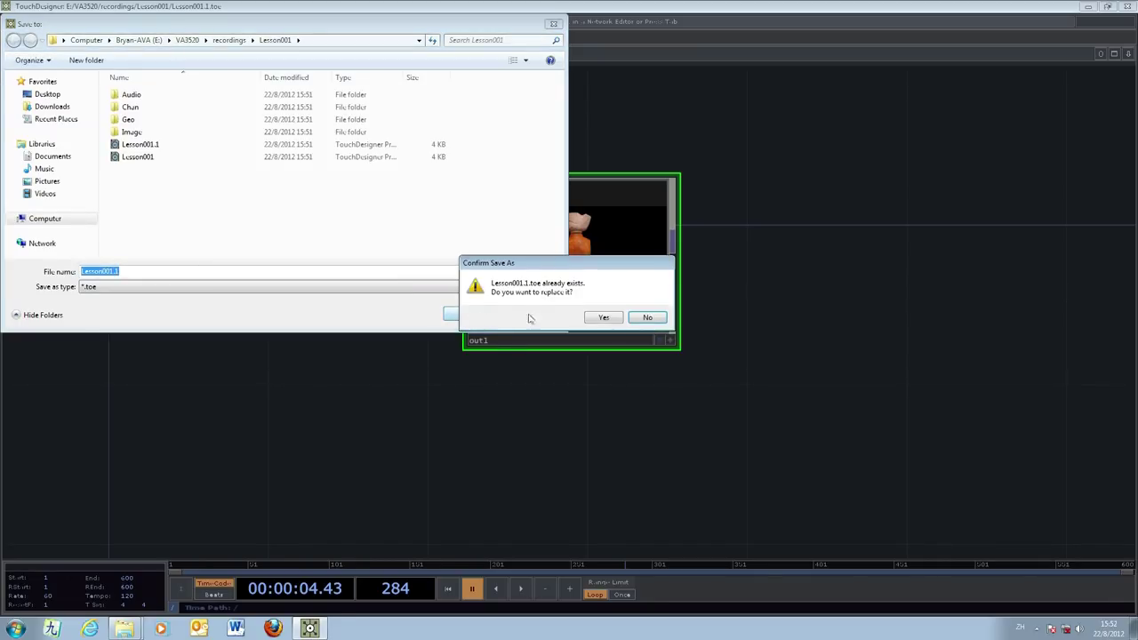
left_click(604, 317)
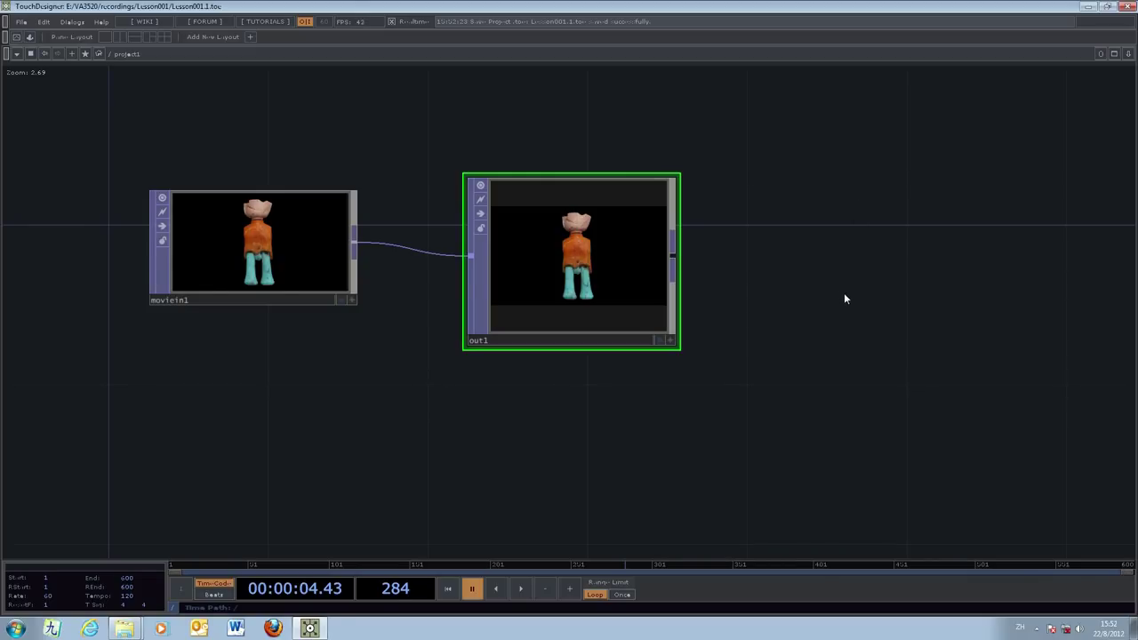
Step: Turn on out1's Display Flag, reposition out1 below moviein1, then turn the flag off
left_click_drag(843, 297, 780, 278)
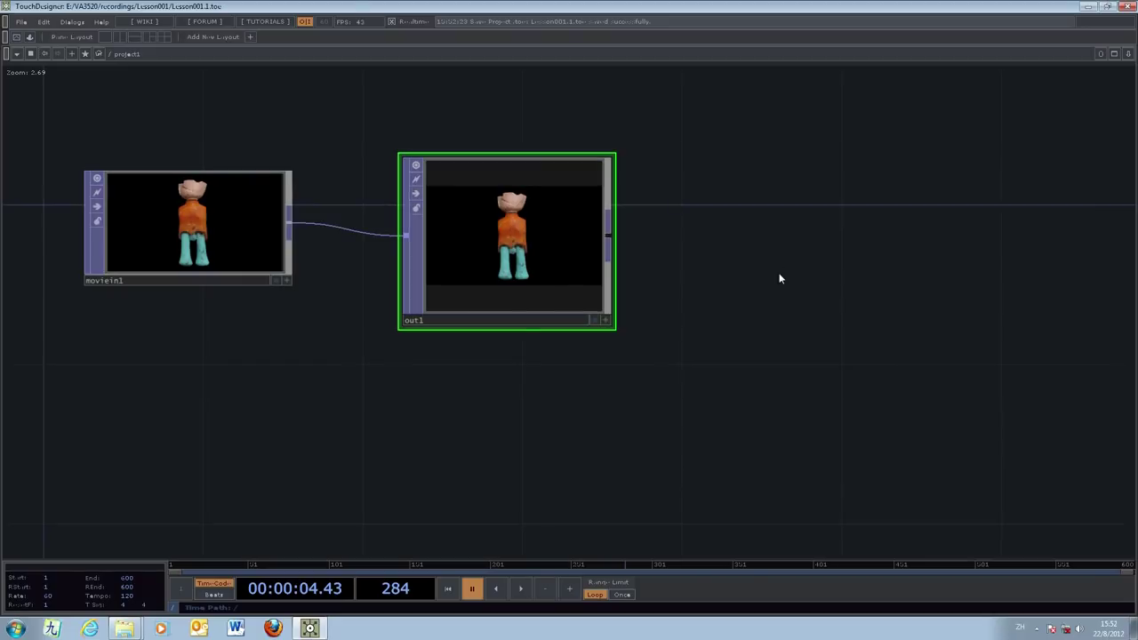
left_click(594, 324)
left_click_drag(556, 238, 418, 402)
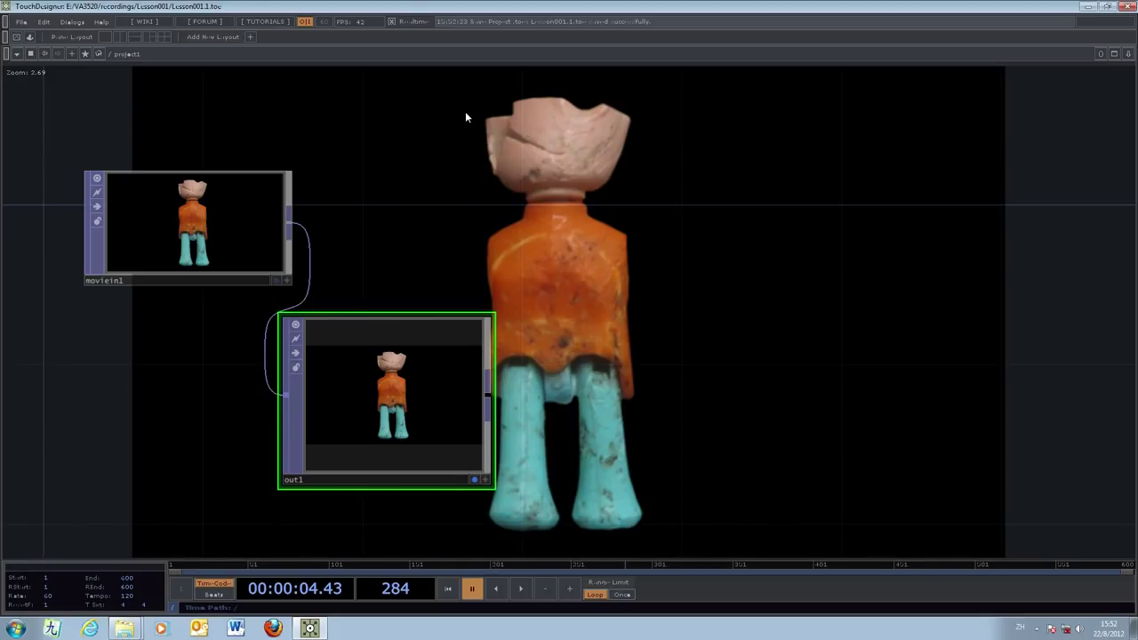
left_click(476, 481)
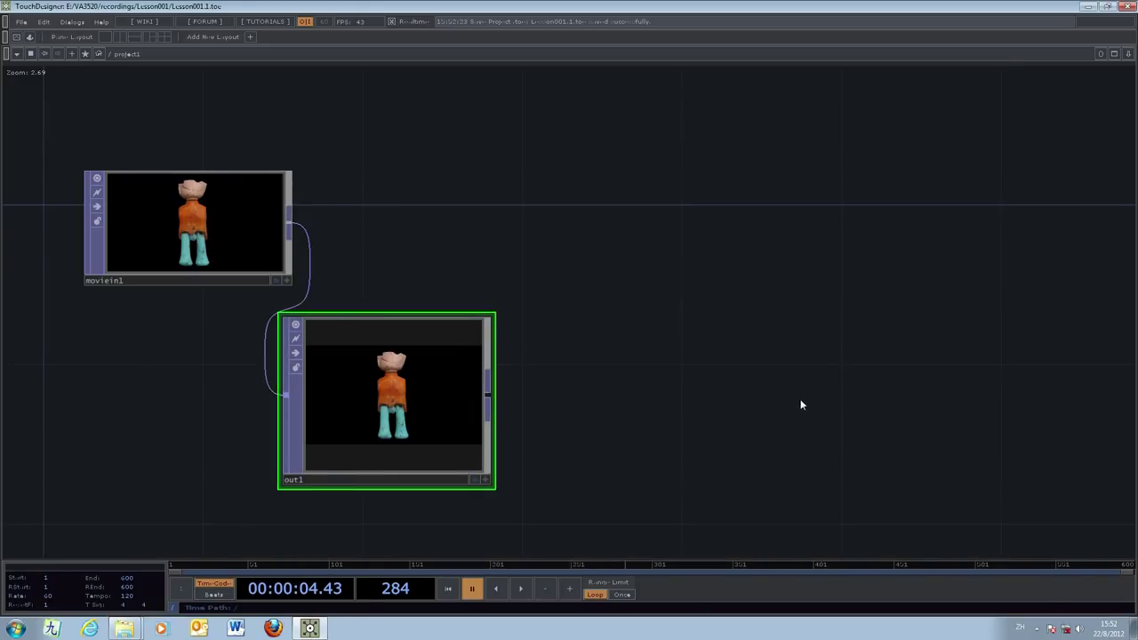
left_click_drag(610, 495, 744, 463)
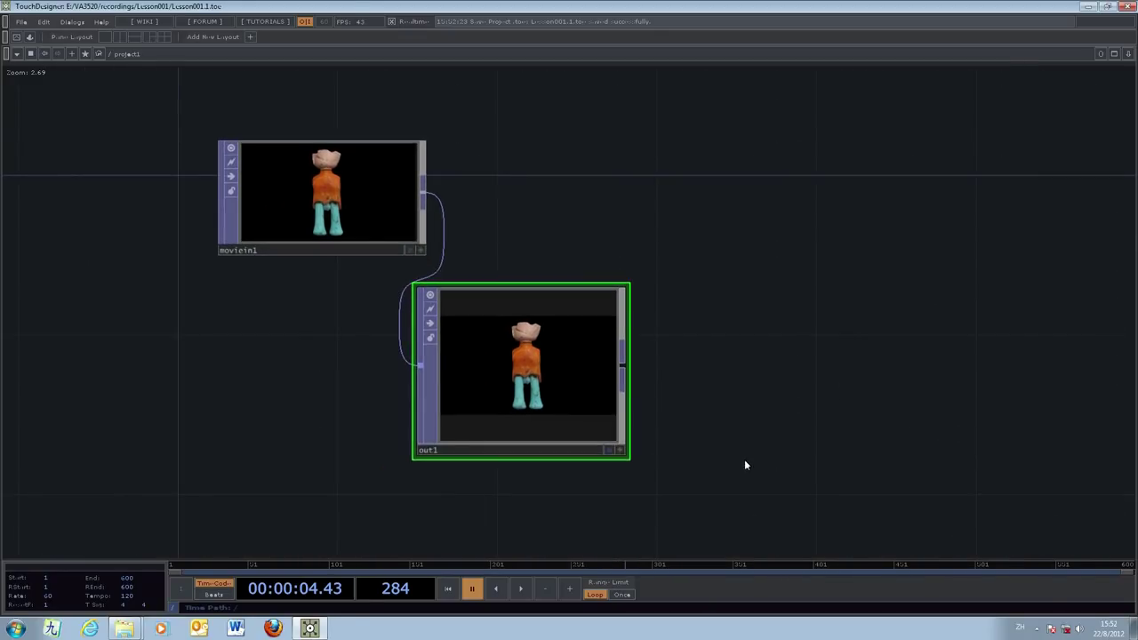